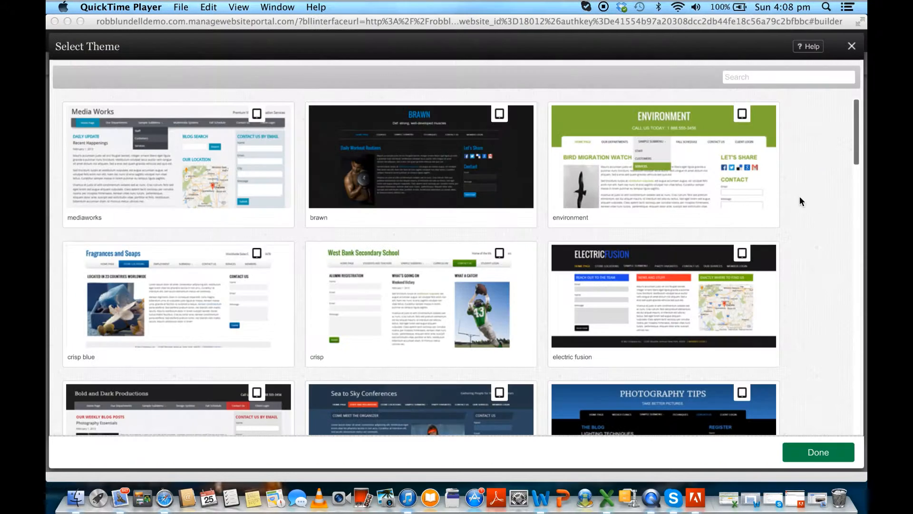
Install the mediaworks theme for the website.
scroll(834, 170, down, 3)
scroll(834, 168, up, 3)
click(158, 168)
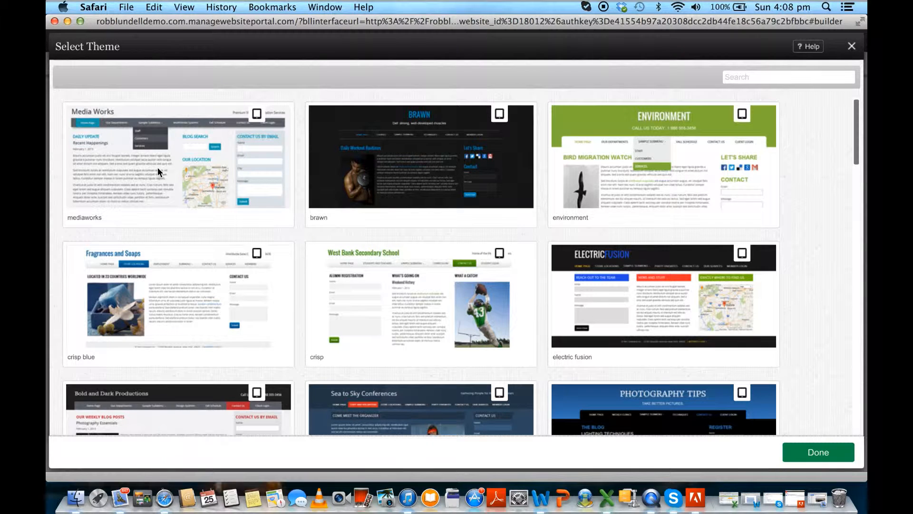
click(158, 167)
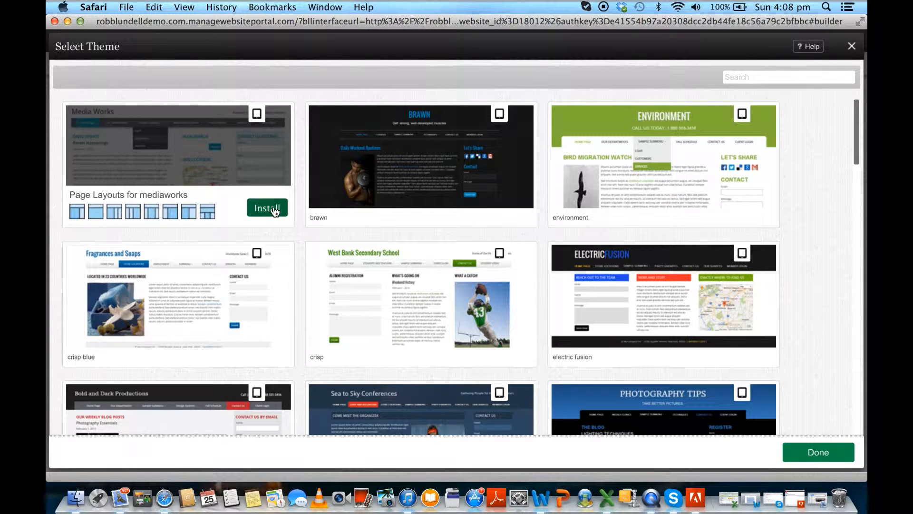
click(267, 209)
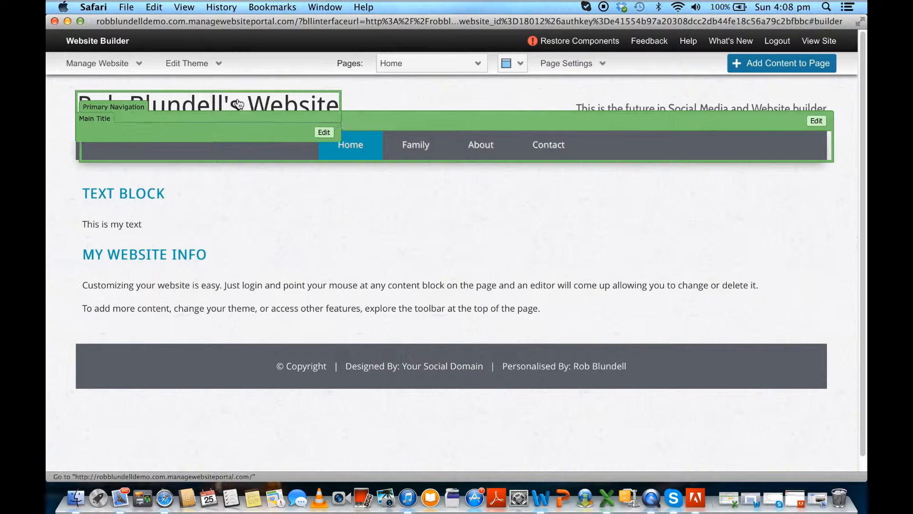
Shorten the site's main title to just the owner's name by removing "'s Website", and save the heading settings.
click(326, 134)
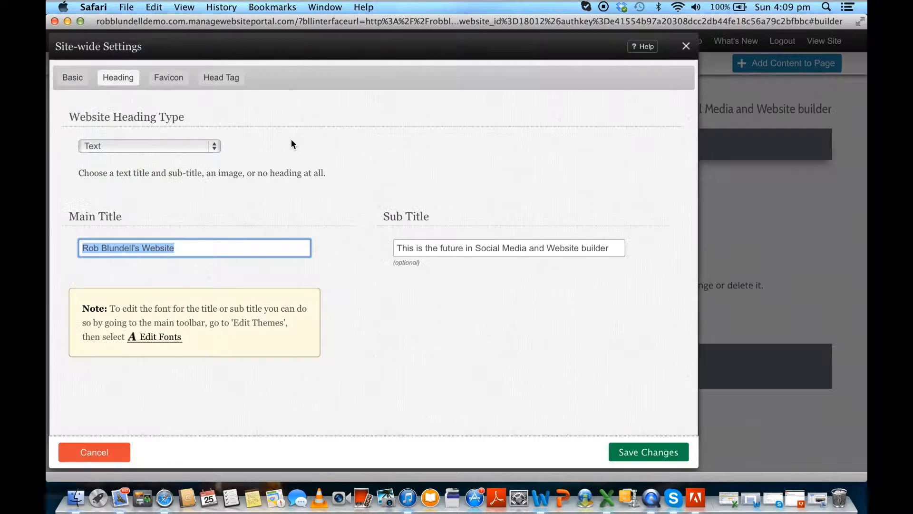
click(176, 250)
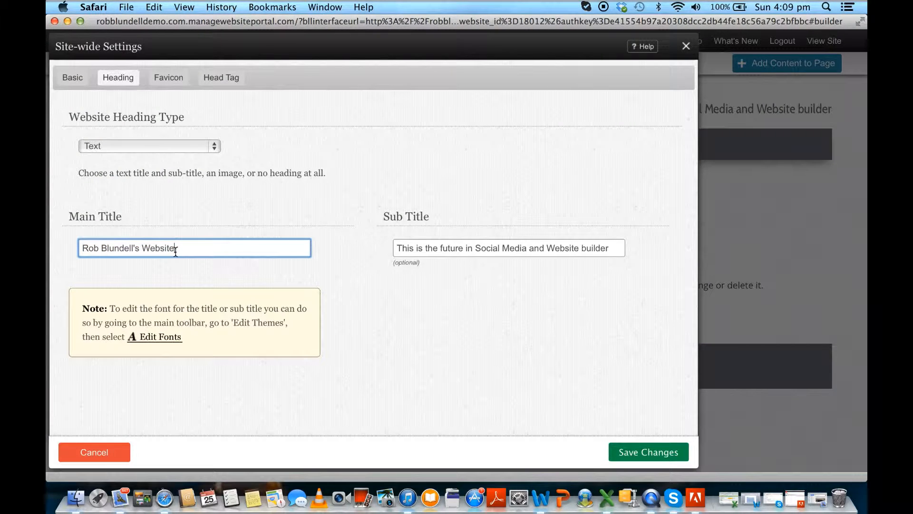
key(BackSpace)
key(BackSpace)
key(BackSpace)
key(BackSpace)
key(BackSpace)
key(BackSpace)
key(BackSpace)
click(648, 453)
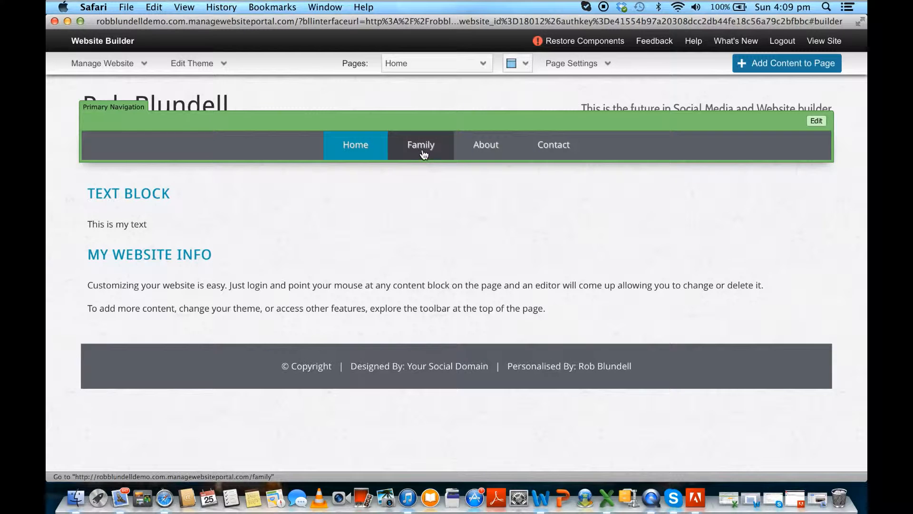
Delete the Family page from the website's pages.
click(124, 64)
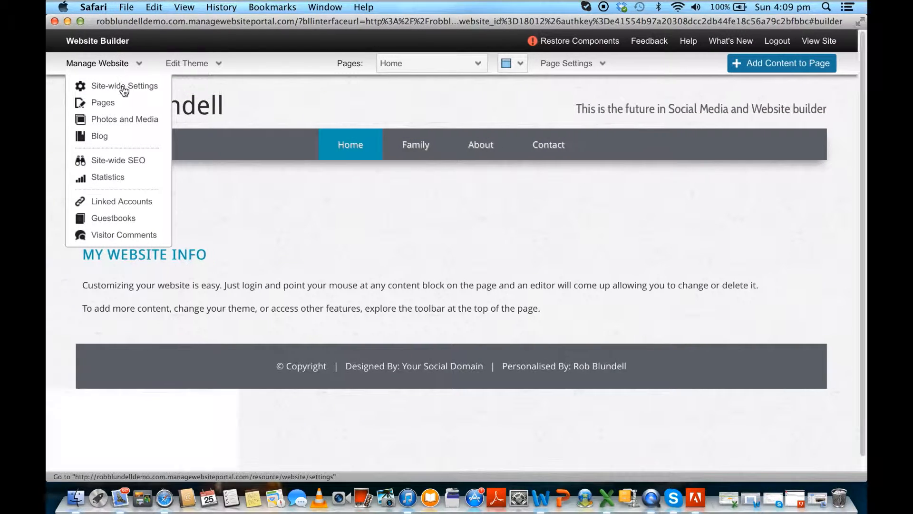
click(107, 102)
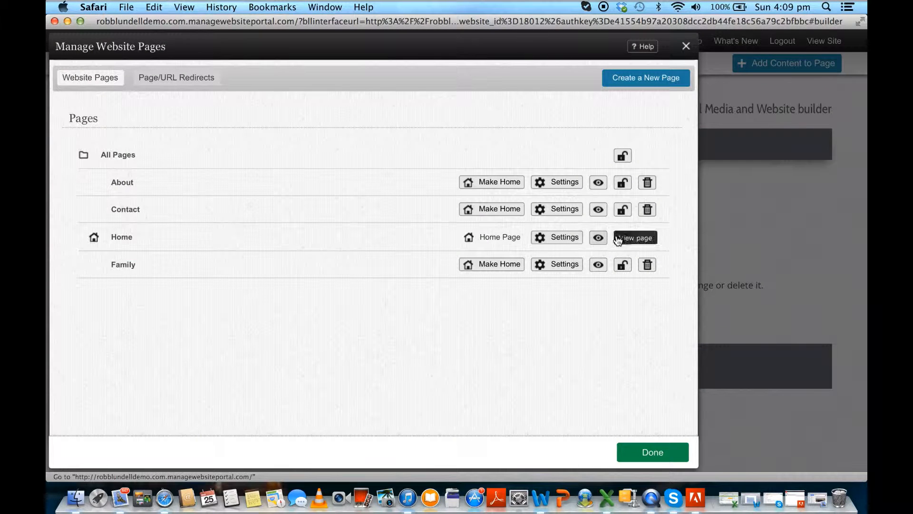
click(647, 265)
click(506, 267)
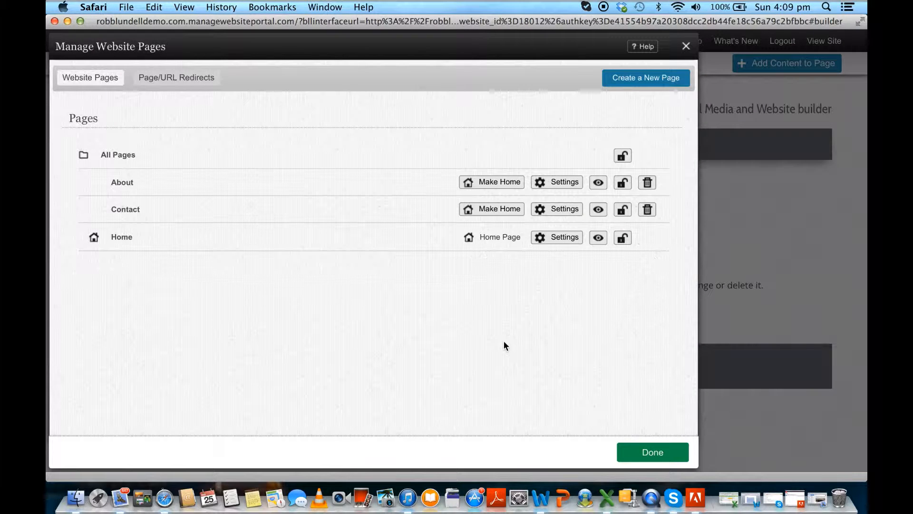
Create a new page named "Social Media", published and added to the main menu.
click(653, 103)
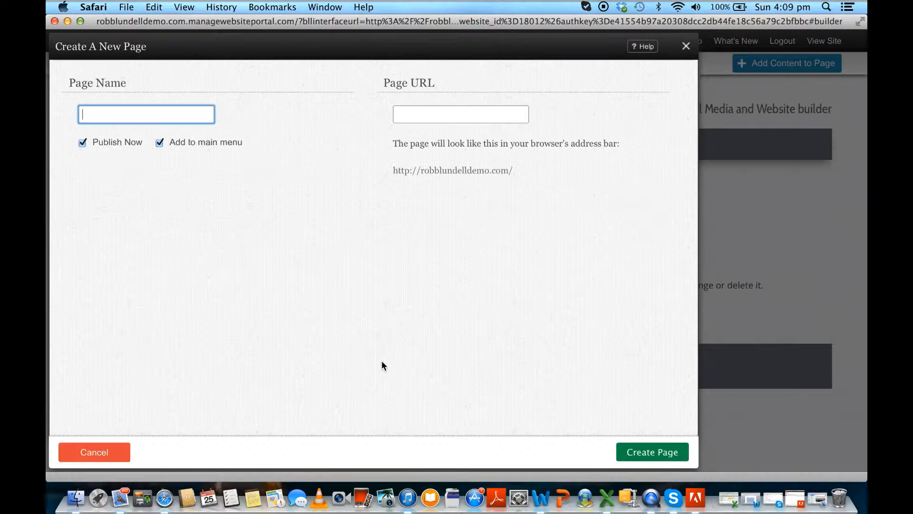
text(Social Media)
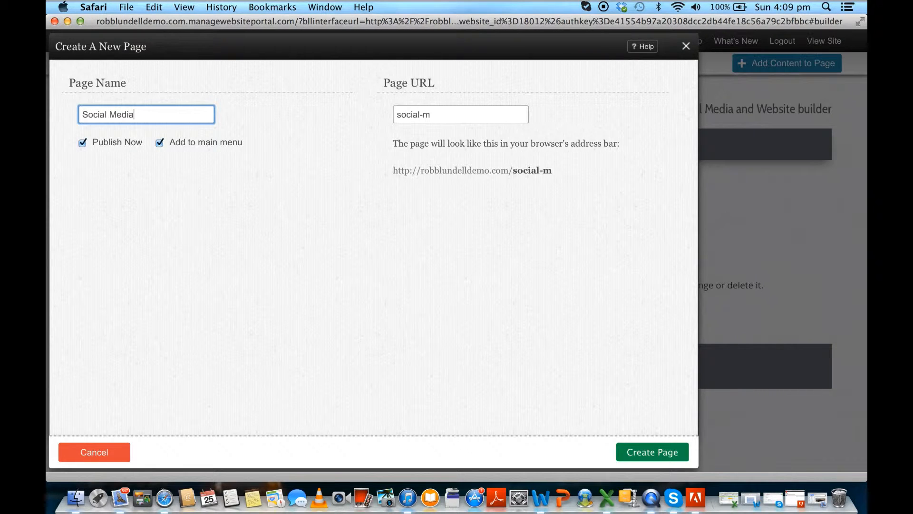
click(666, 454)
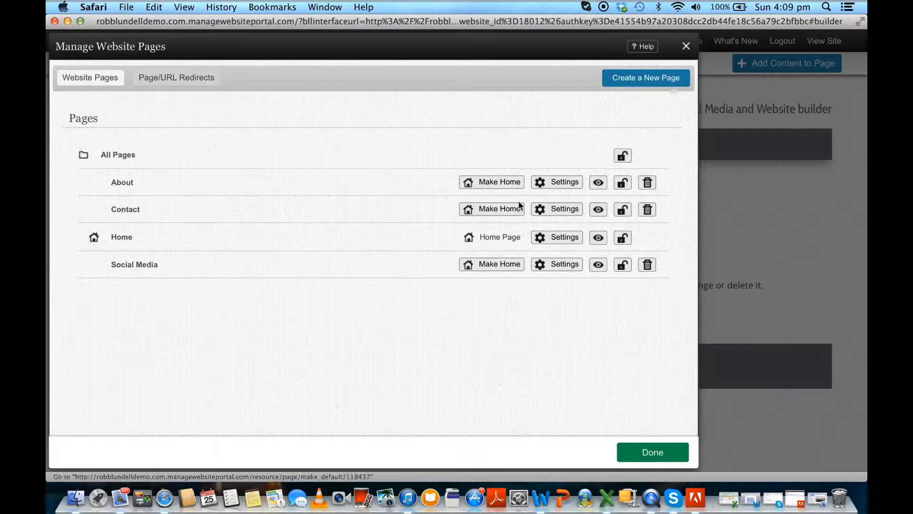
Create another published main-menu page named "Your Social Domain" and finish managing the pages.
click(644, 78)
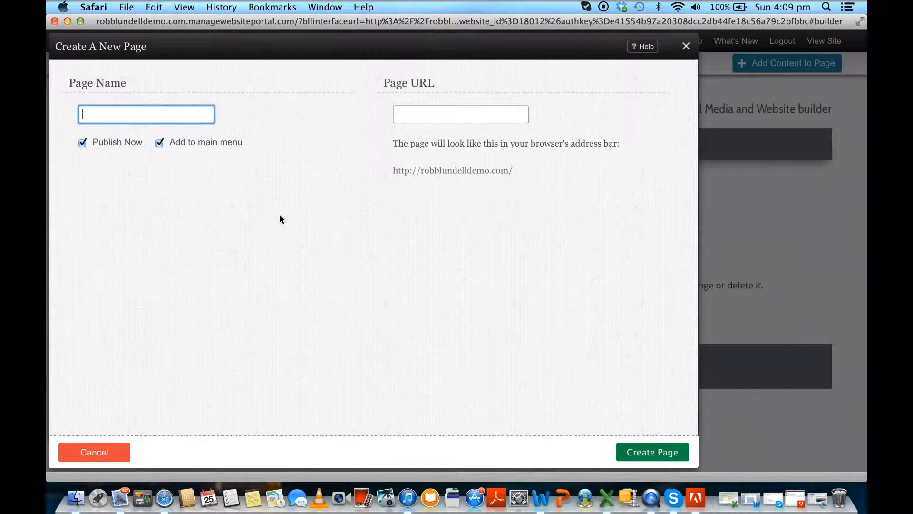
text(Your Soc)
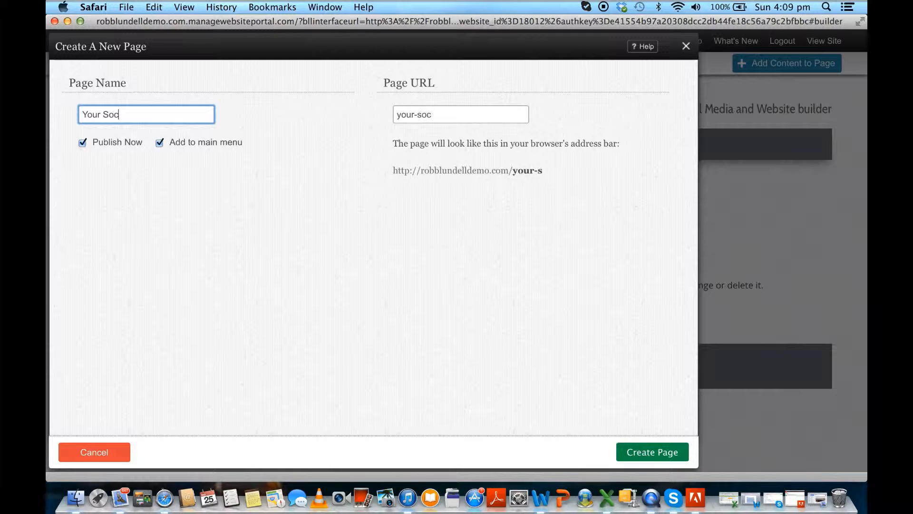
text(ial Domain)
key(Return)
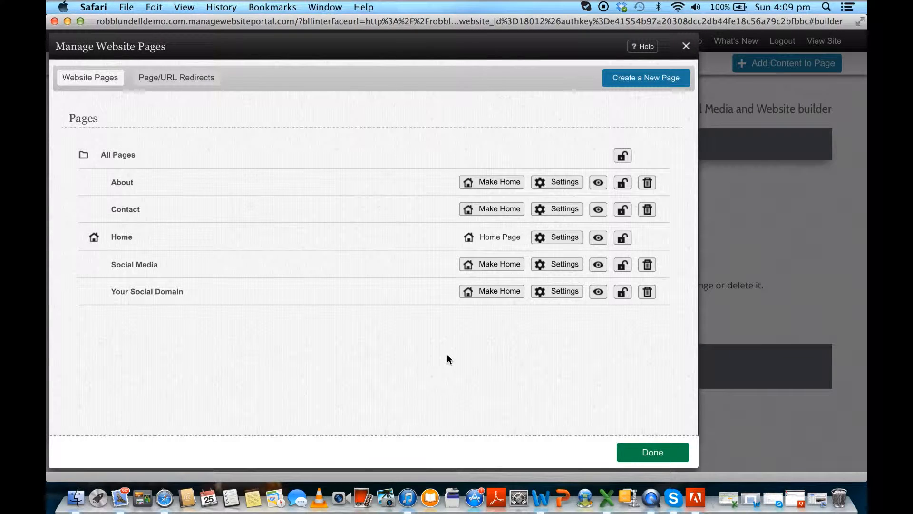
click(648, 450)
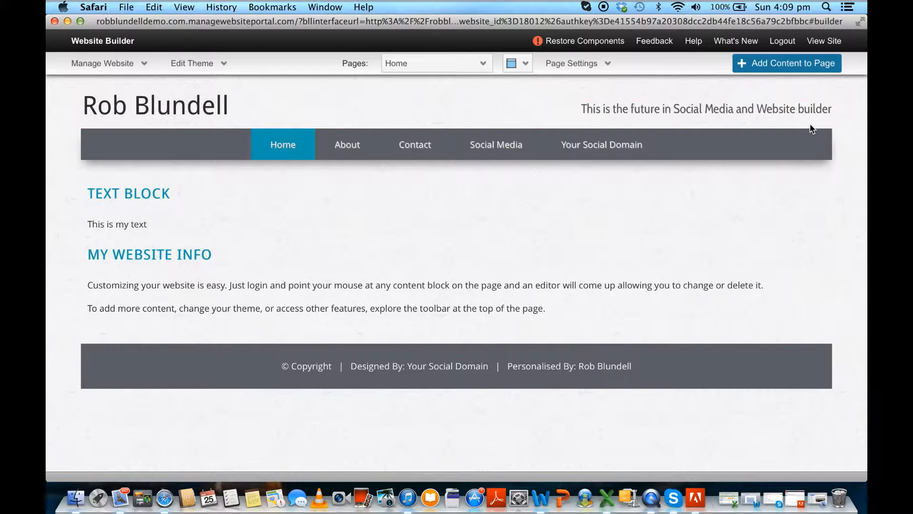
Move Contact to the end of the primary navigation, after Your Social Domain, and save the menu.
mouse_move(409, 150)
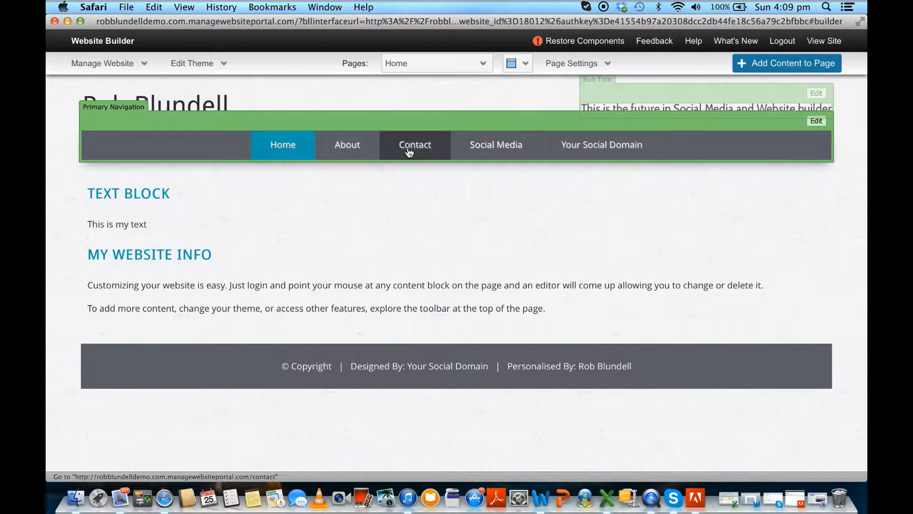
click(815, 122)
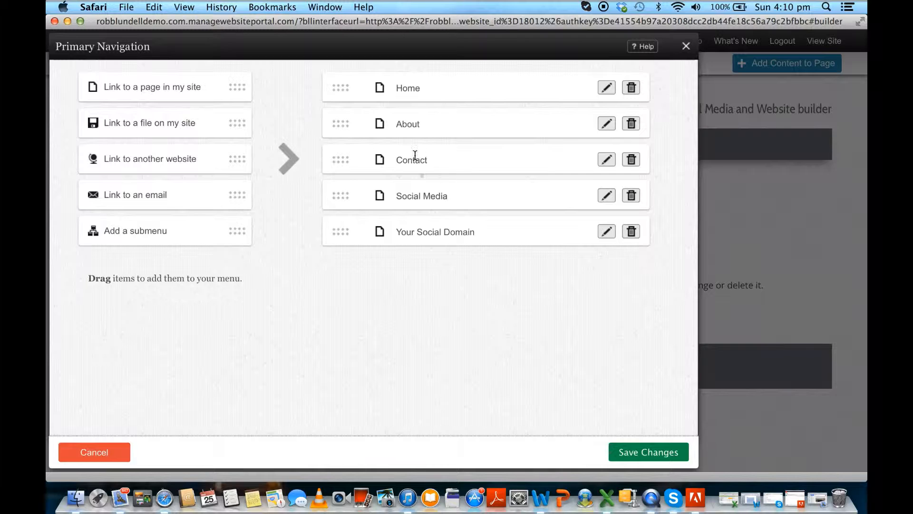
drag(343, 158, 341, 246)
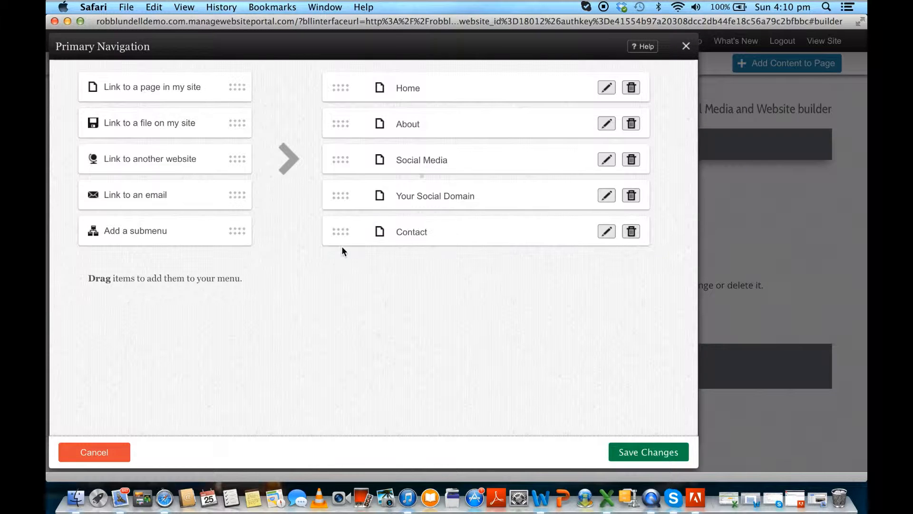
click(628, 453)
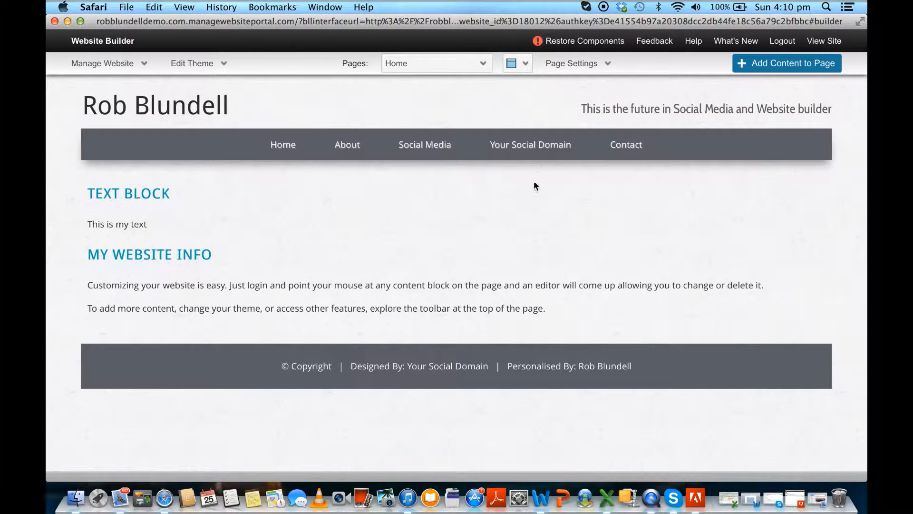
Place a 3D Slideshow above the text block on the Home page, using images from the Slider Photos folder.
click(805, 66)
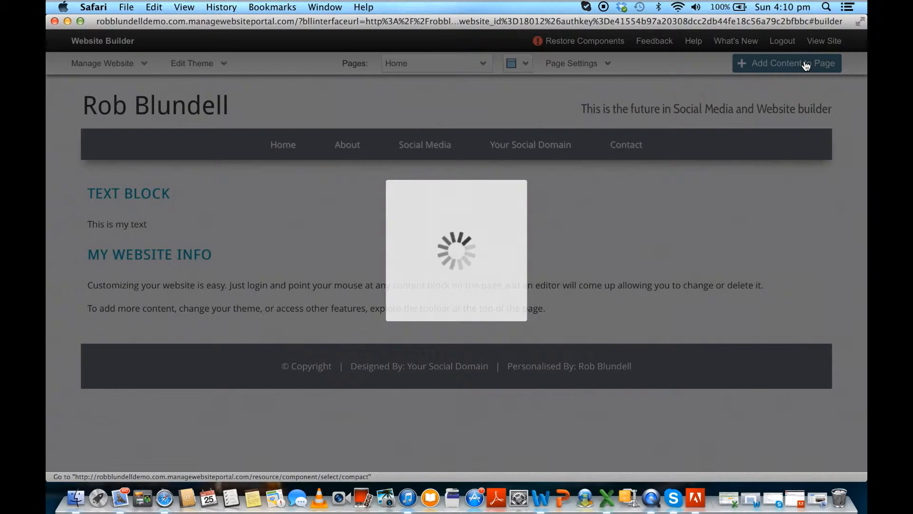
click(709, 81)
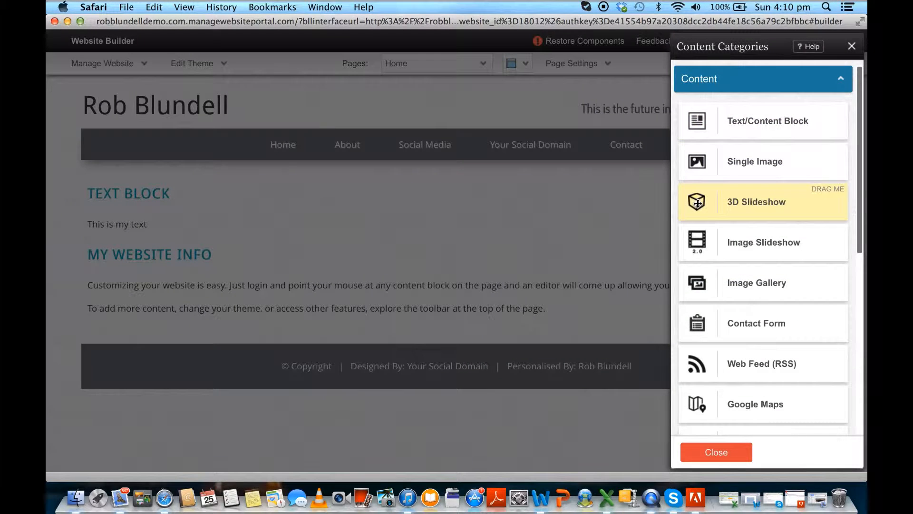
drag(697, 204, 384, 187)
click(214, 113)
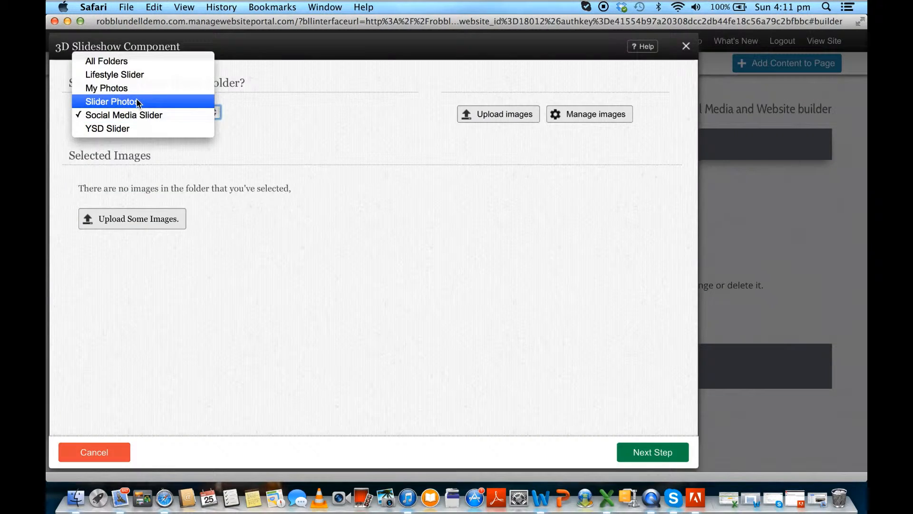
click(204, 102)
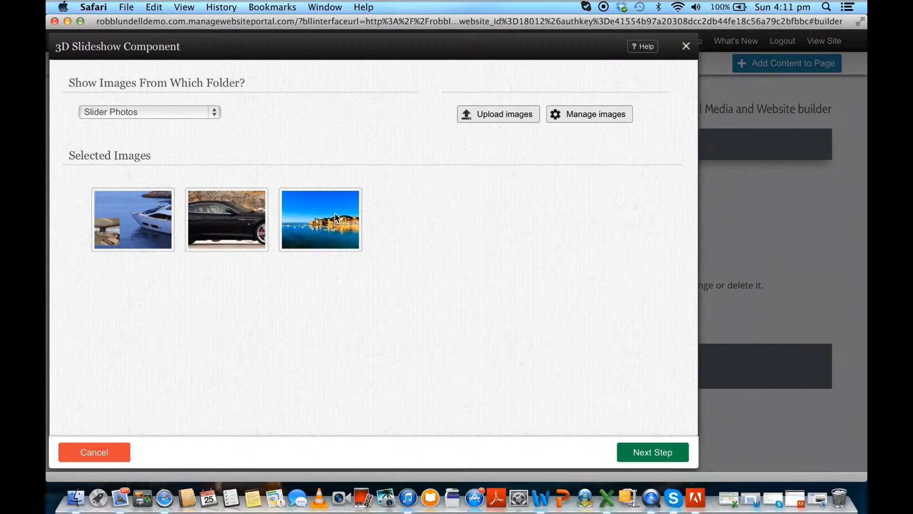
Turn off the previous/next navigation in the slideshow settings and create the component.
click(648, 456)
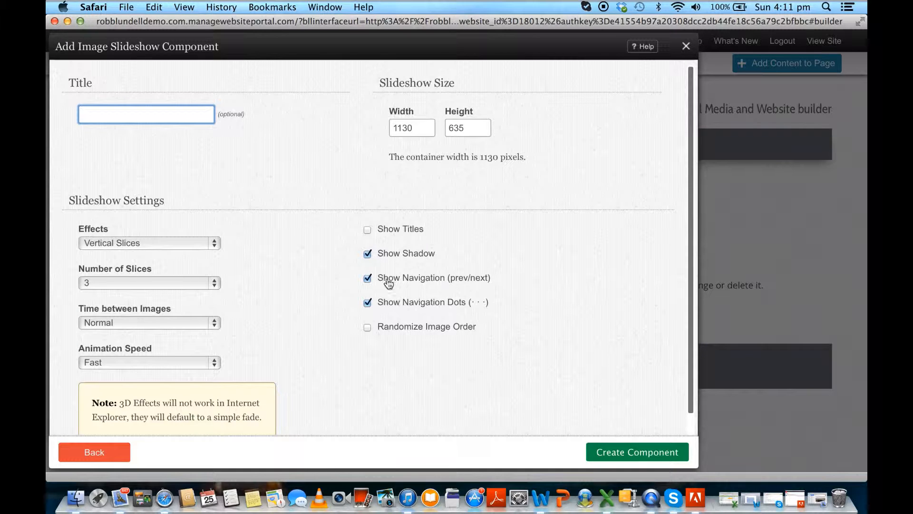
click(369, 280)
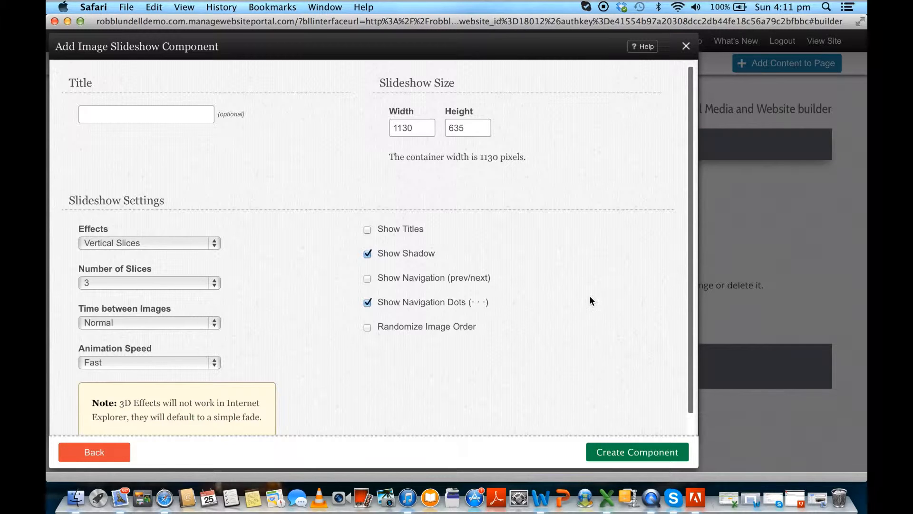
click(638, 453)
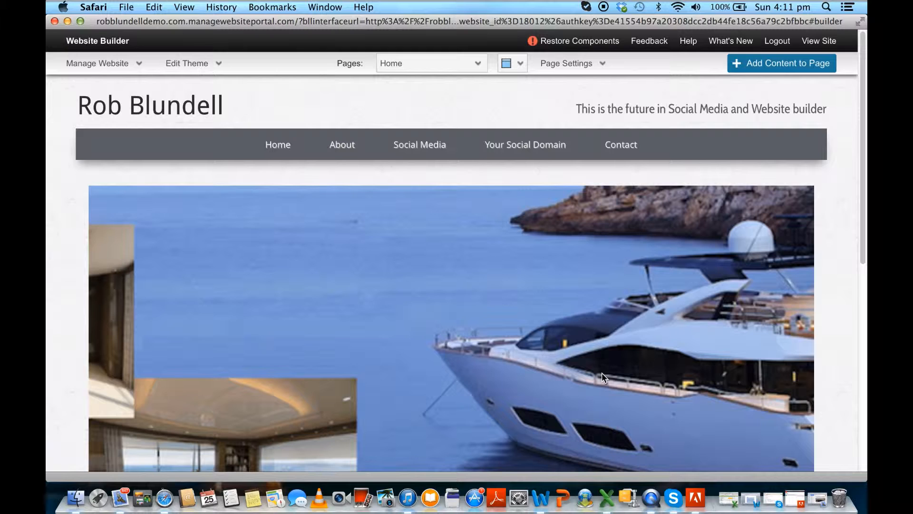
Resize the 3D slideshow to 1150 pixels wide and 350 pixels high, and save the changes.
scroll(604, 361, down, 5)
scroll(608, 351, down, 3)
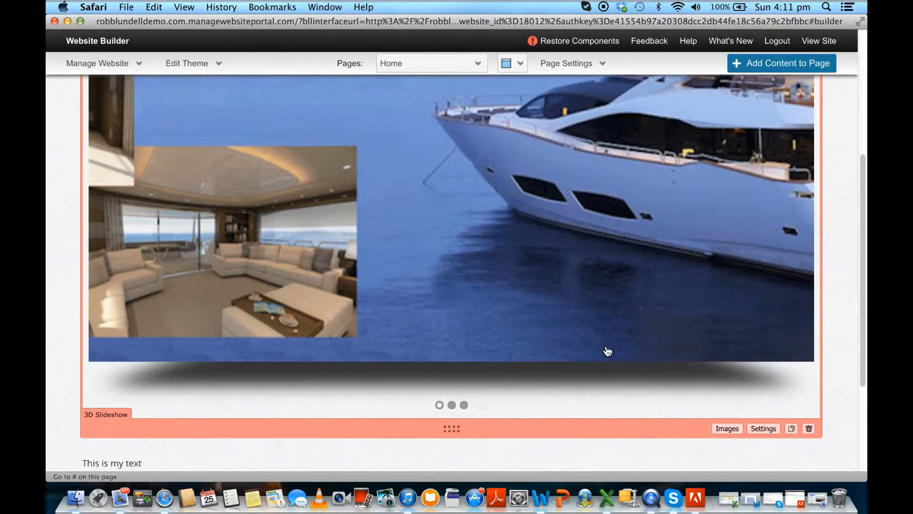
scroll(607, 350, down, 2)
scroll(606, 350, up, 8)
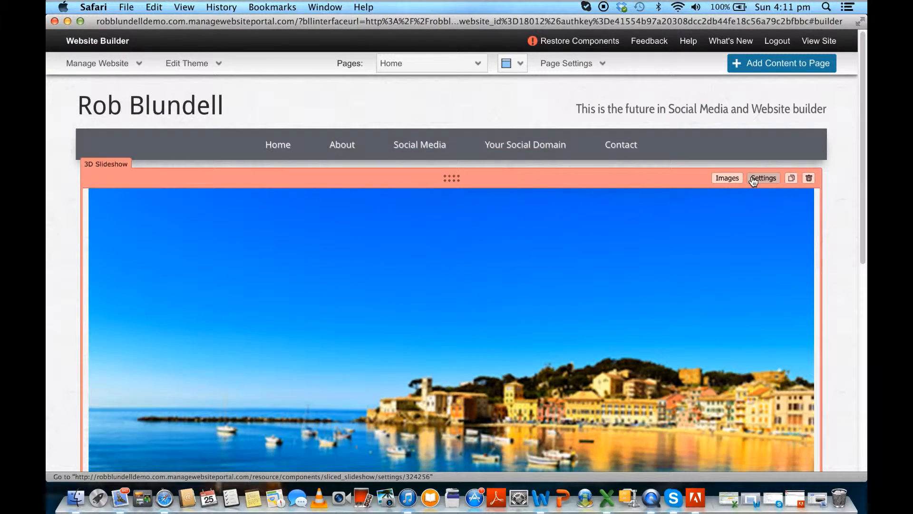
click(761, 178)
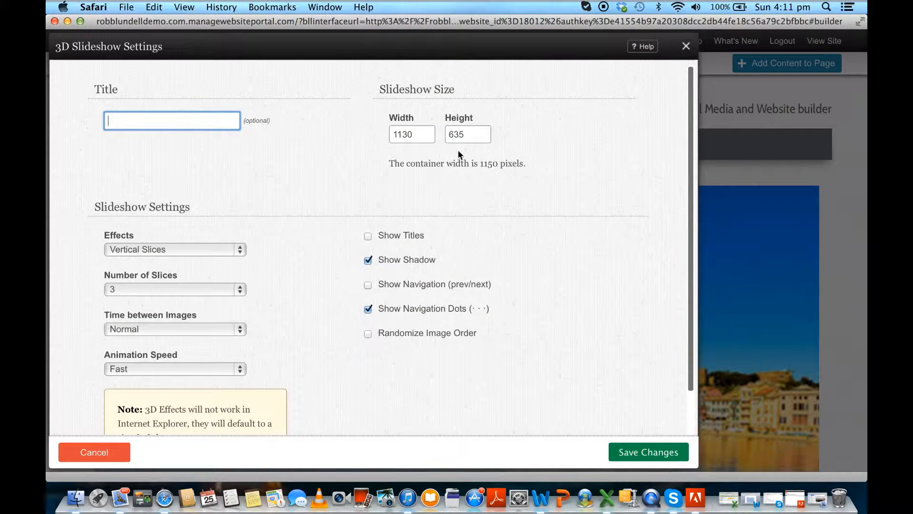
click(410, 132)
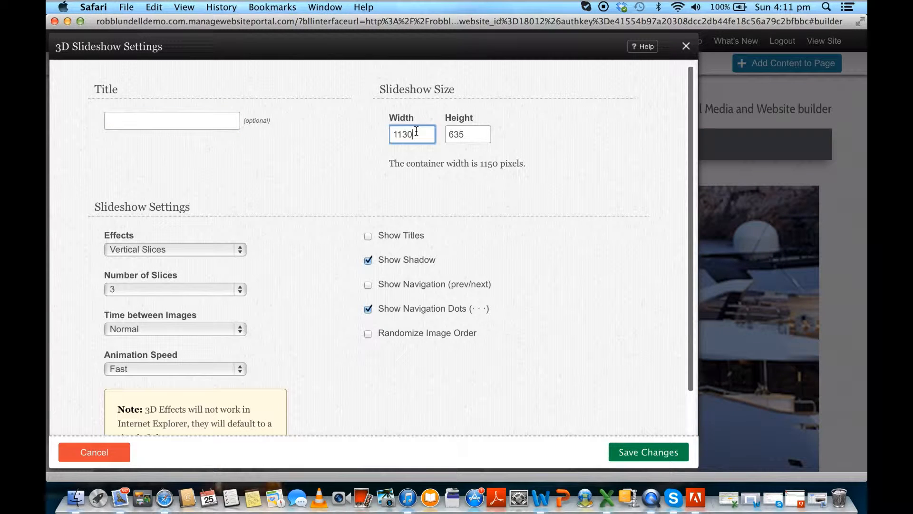
drag(410, 131, 405, 133)
text(50)
key(Tab)
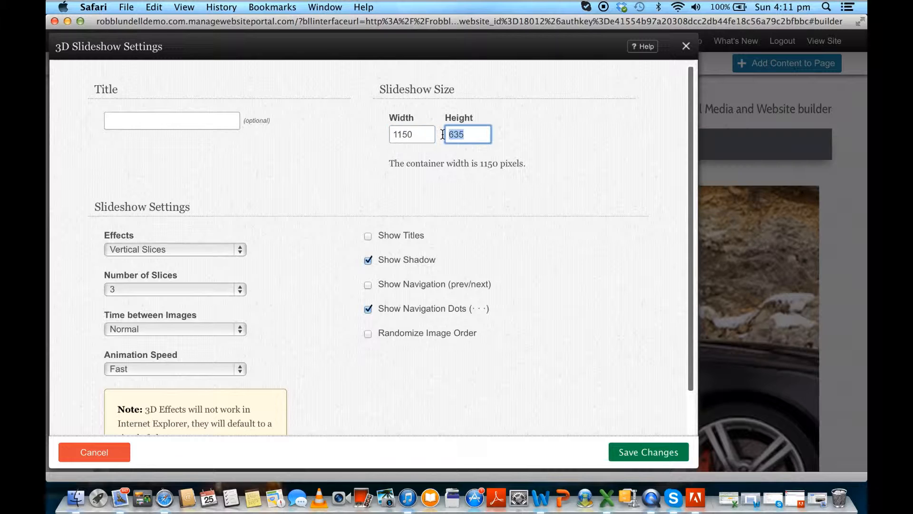
text(350)
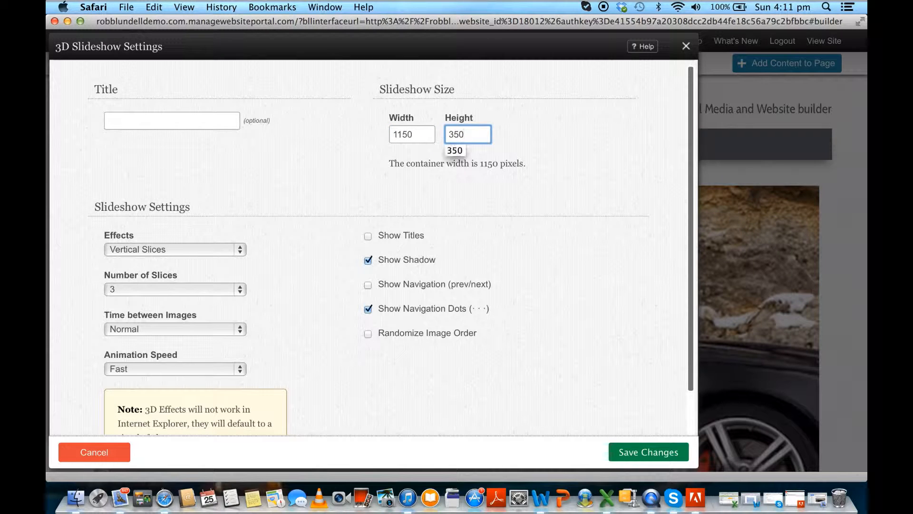
click(656, 453)
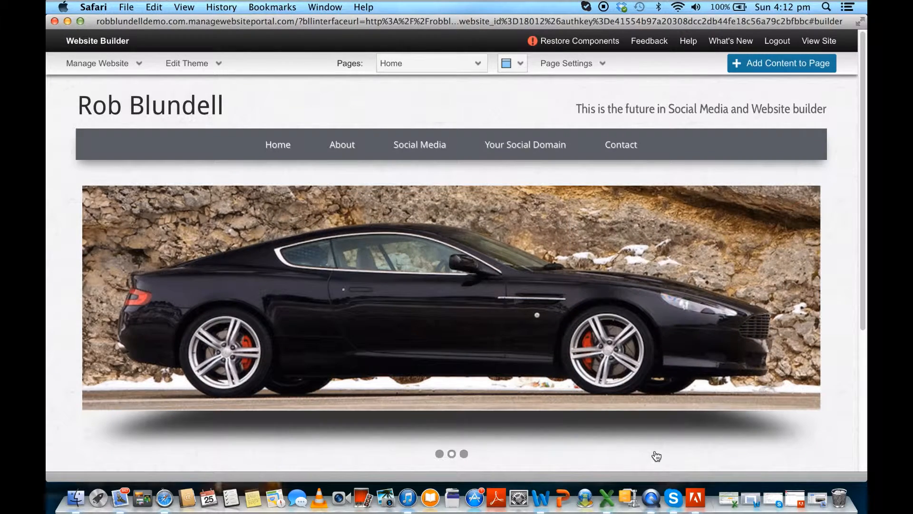
scroll(657, 455, down, 5)
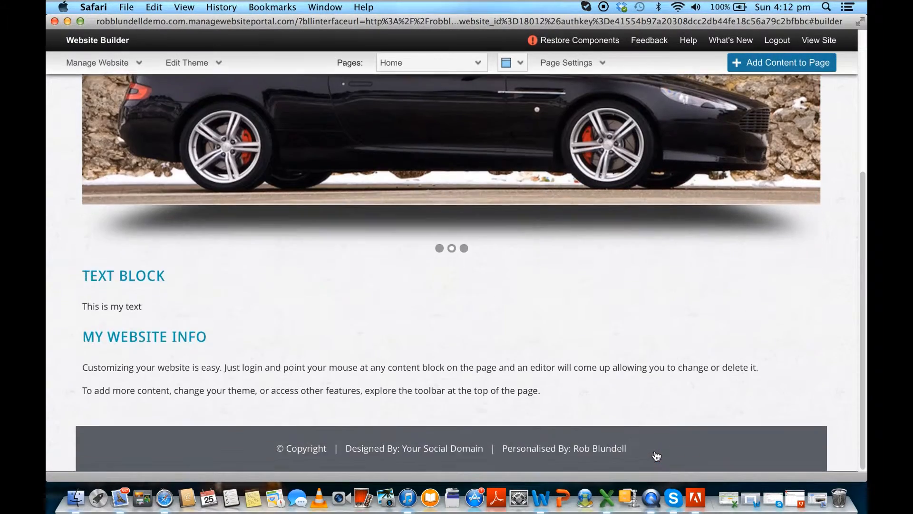
Delete the text block reading "This is my text" below the slideshow on the Home page.
scroll(655, 450, up, 5)
scroll(655, 450, down, 5)
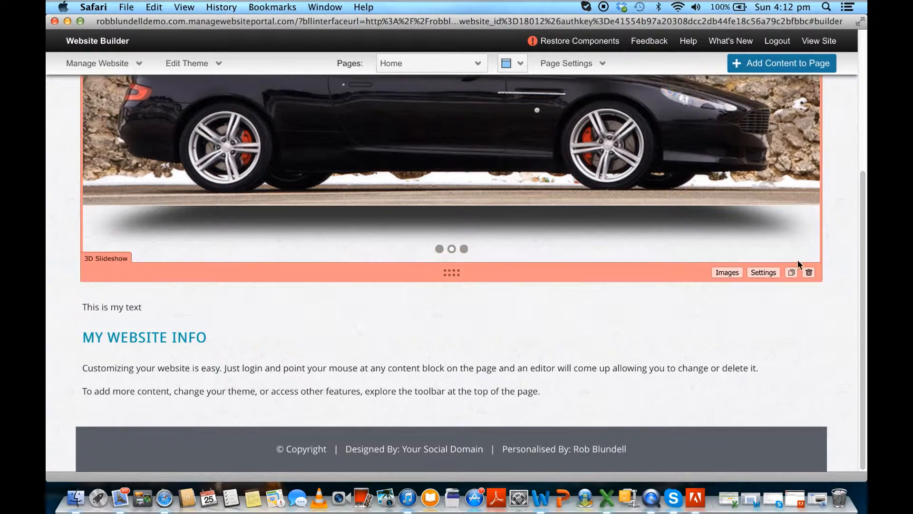
click(808, 261)
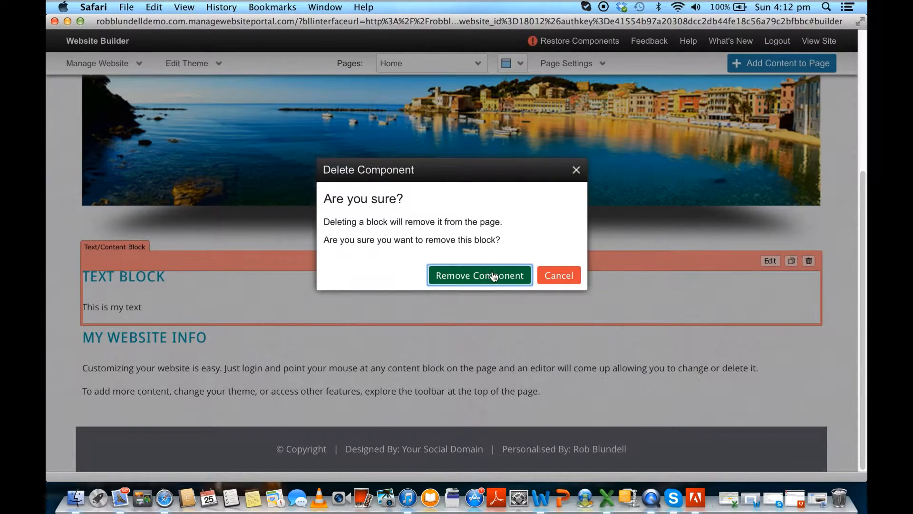
click(493, 275)
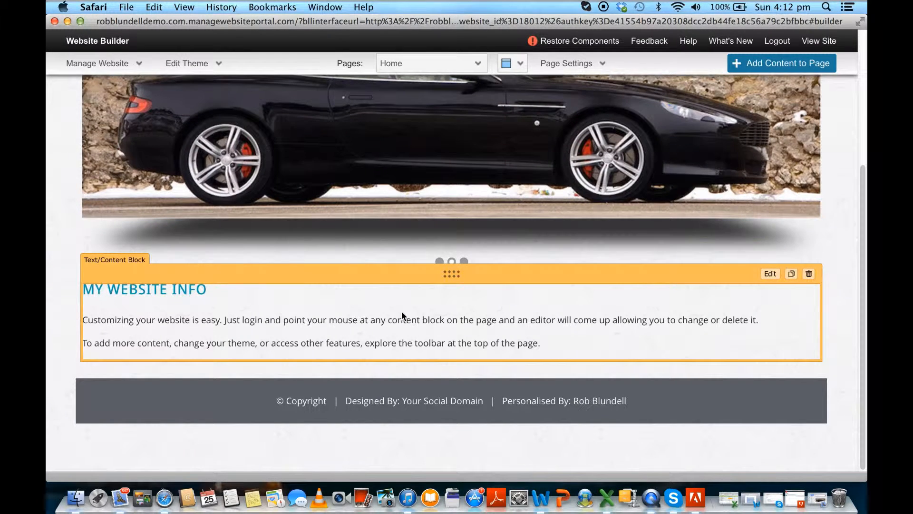
Open the About page and change its layout to a main column with a narrow right sidebar and no full-width top row.
scroll(608, 343, up, 5)
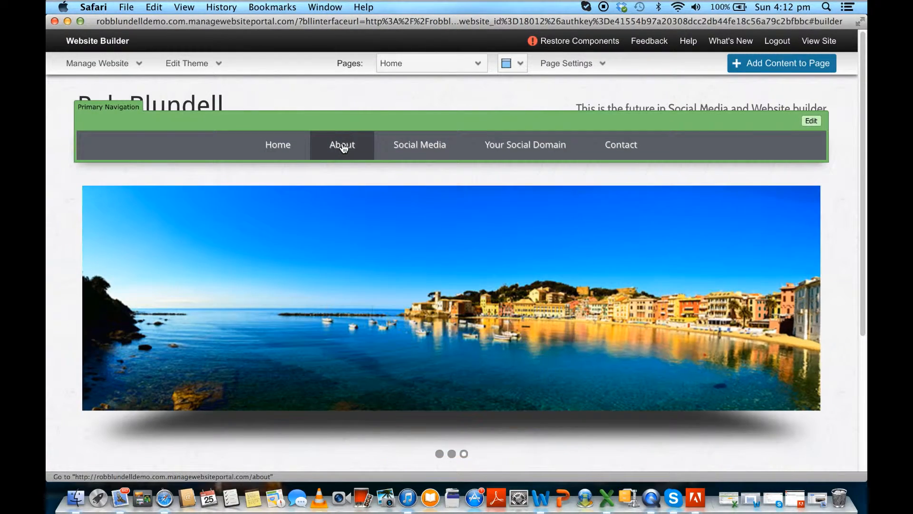
click(342, 147)
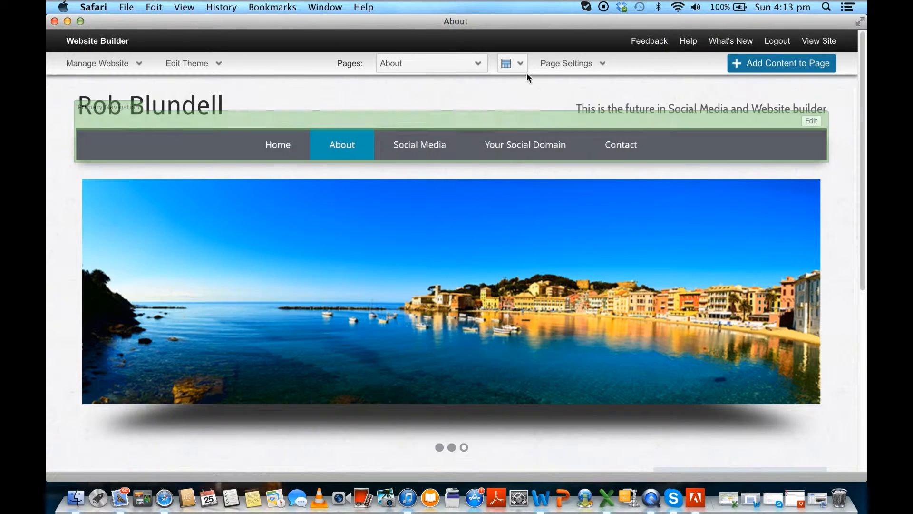
click(520, 63)
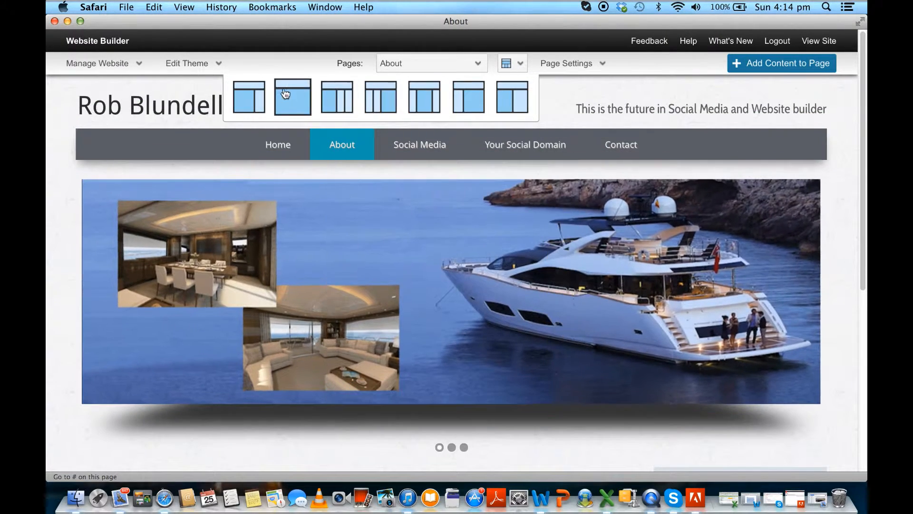
click(247, 102)
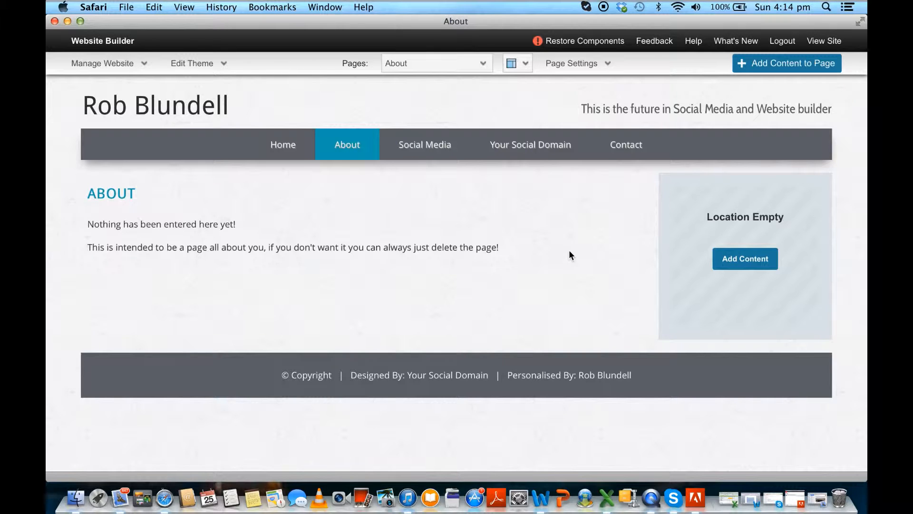
Add an image component to the About page's empty sidebar, using Skiing-.tiff from the My Photos folder.
click(756, 264)
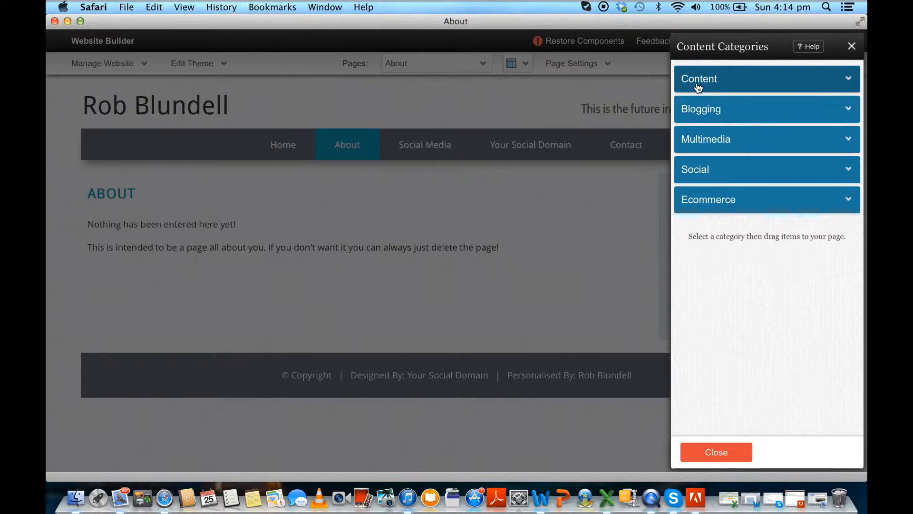
click(697, 86)
drag(697, 159, 701, 213)
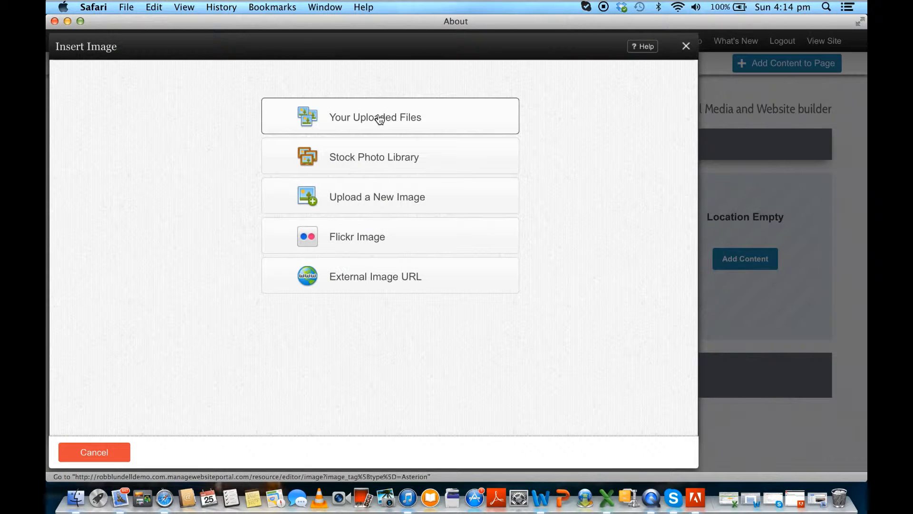
click(379, 119)
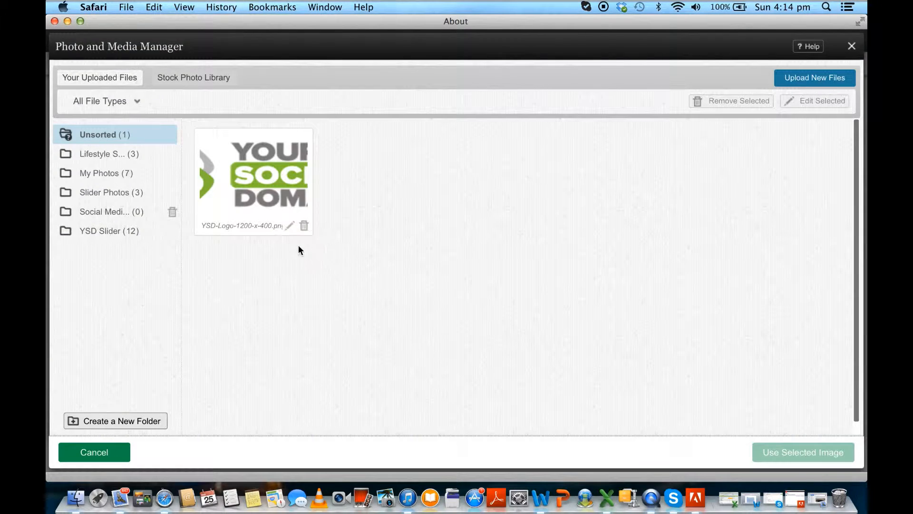
click(98, 176)
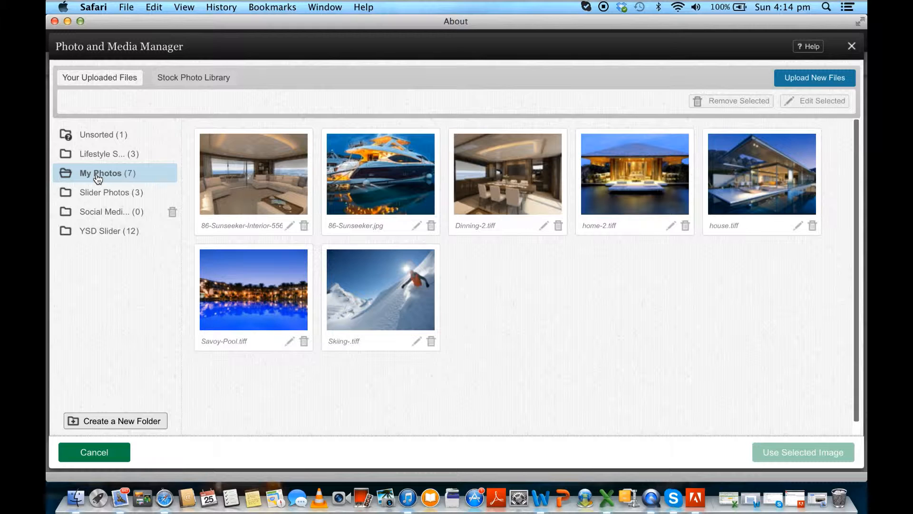
click(363, 284)
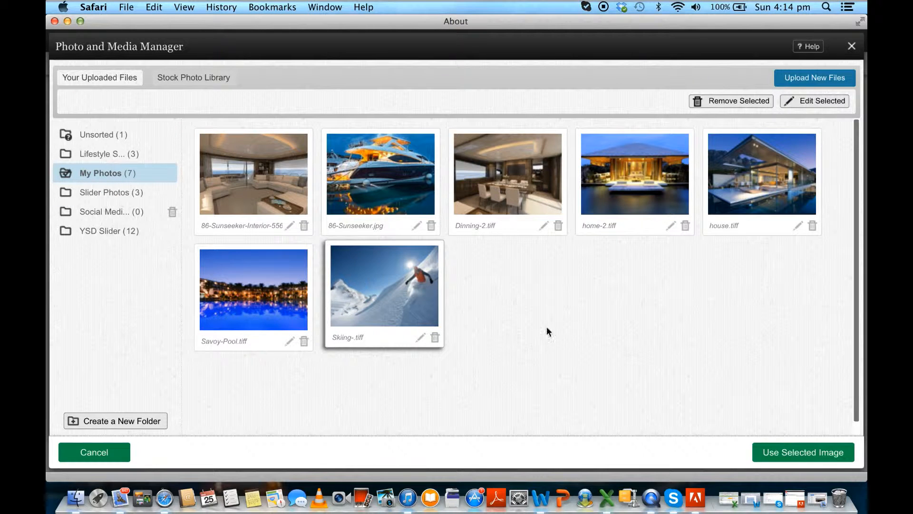
click(832, 452)
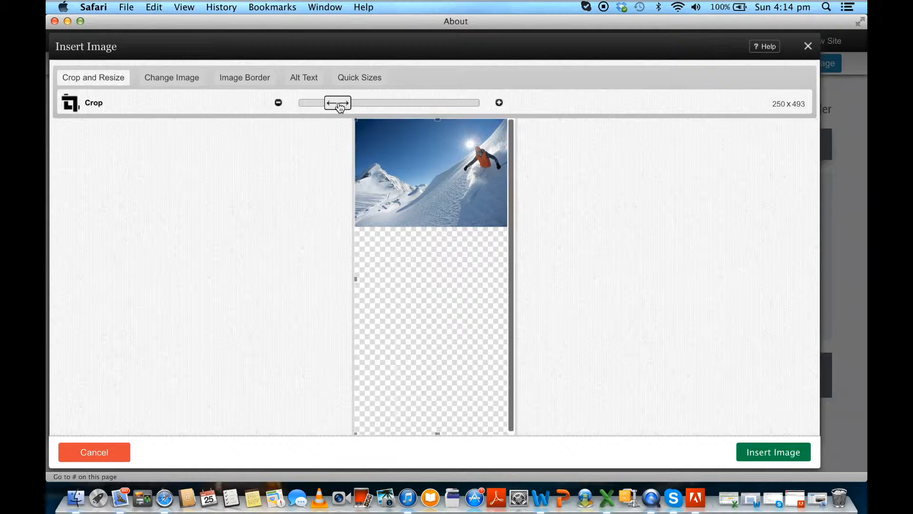
click(779, 454)
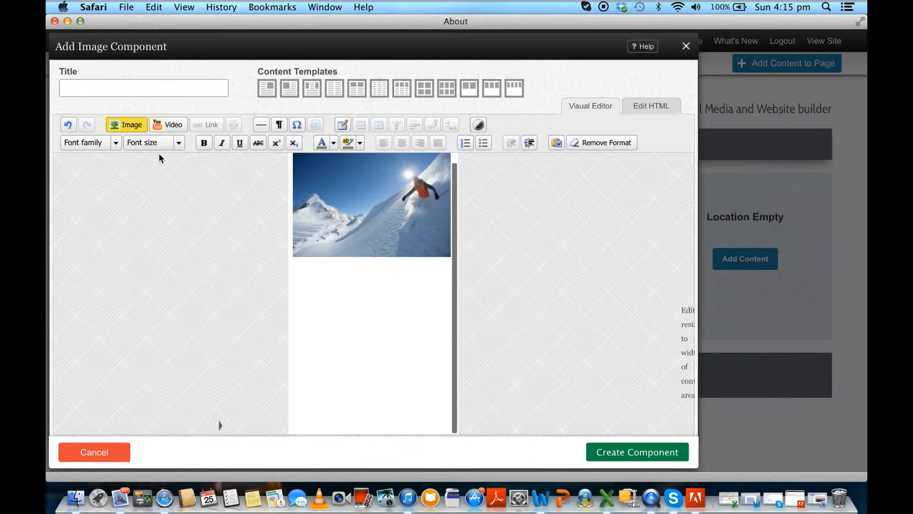
mouse_move(373, 187)
click(652, 453)
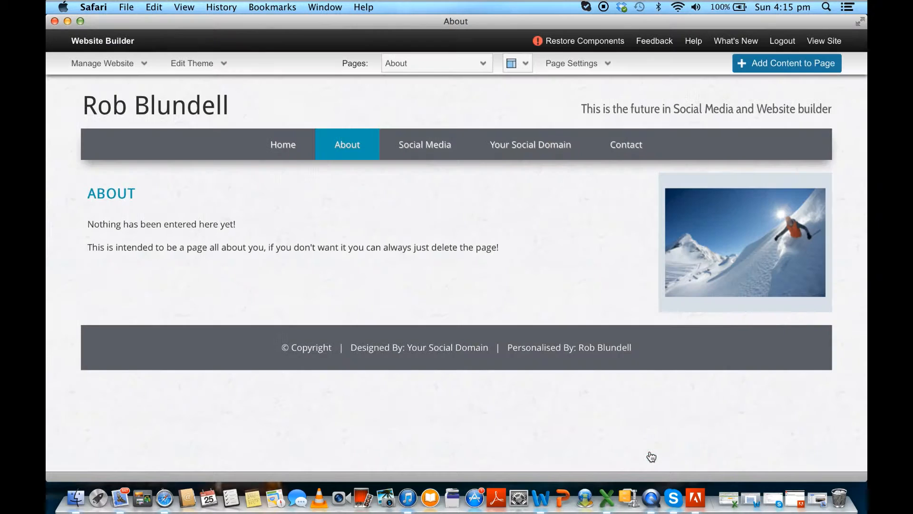
Retitle the About text block "About Me", replace its text with "This is where i will add my story, come back soon to see more", and save.
mouse_move(189, 190)
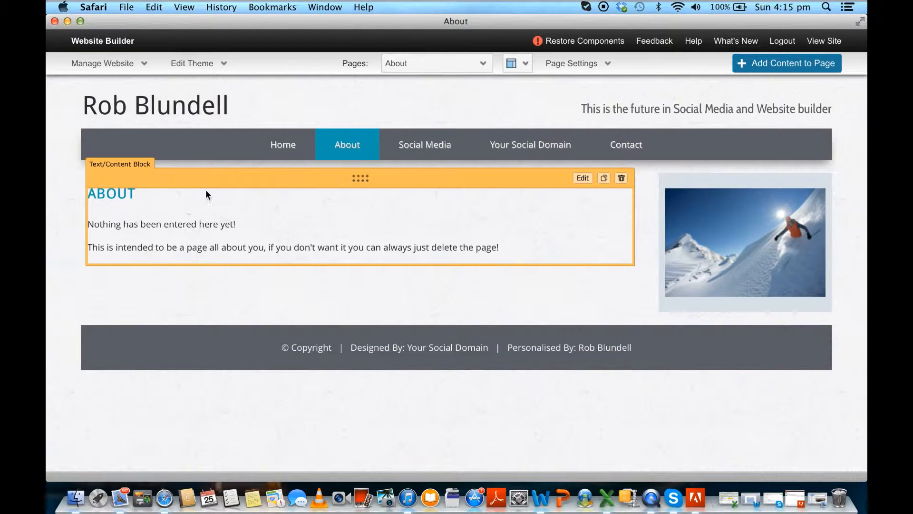
click(581, 179)
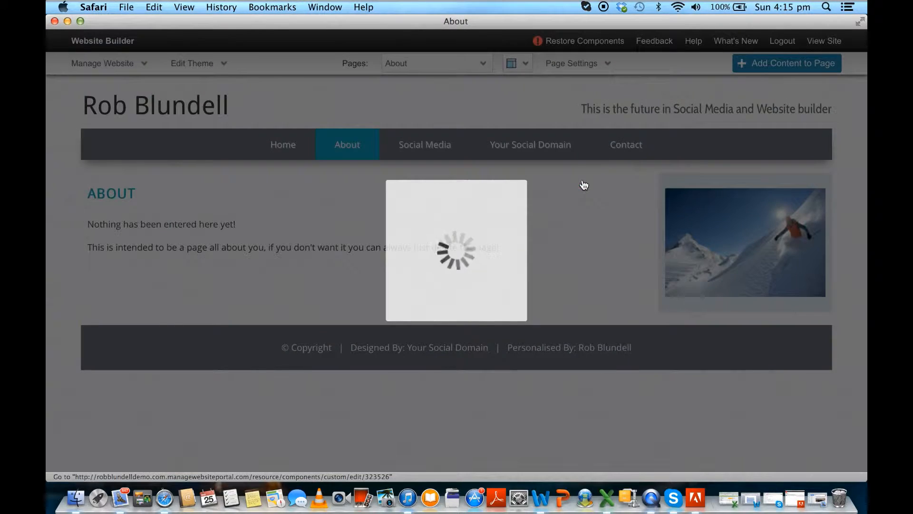
click(87, 88)
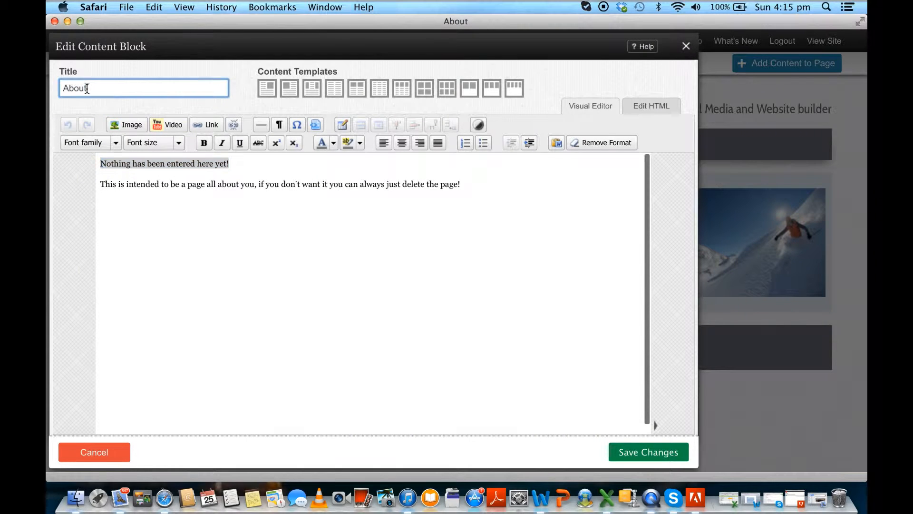
drag(105, 164, 381, 193)
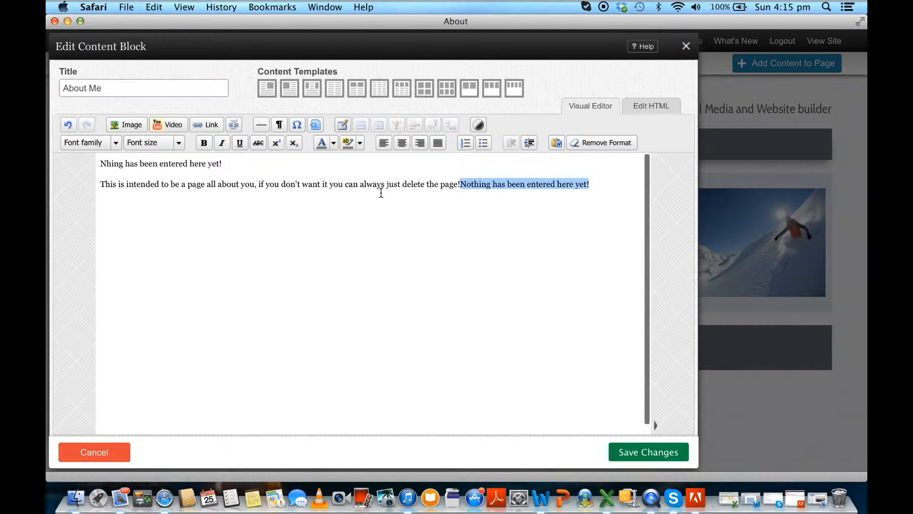
drag(100, 163, 591, 193)
text(This is where i wi)
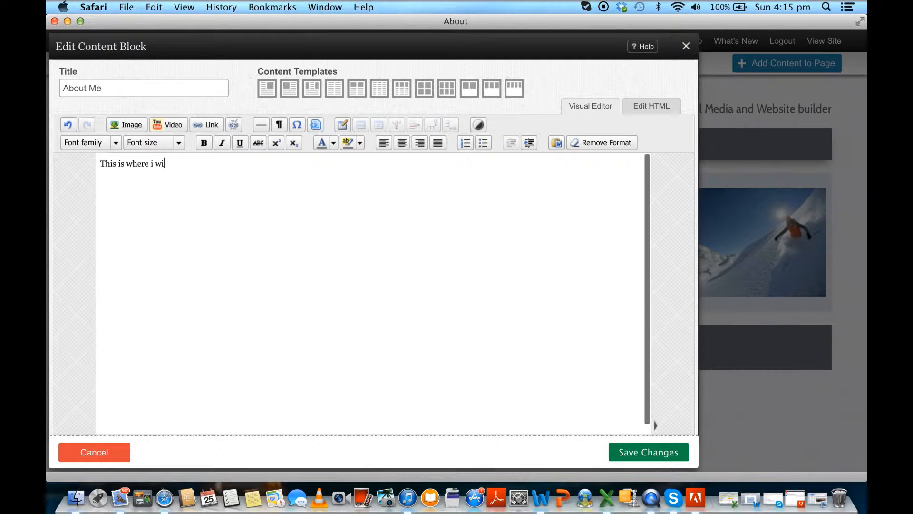
click(672, 455)
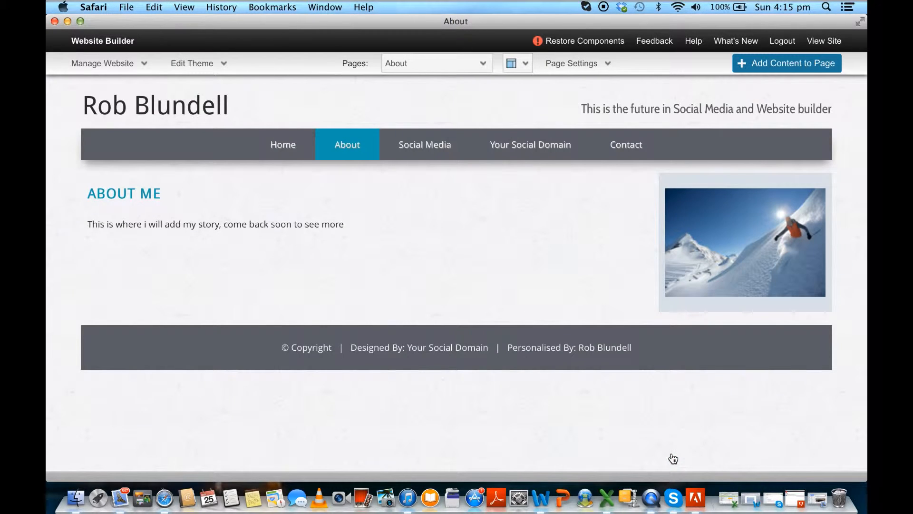
Open the Your Social Domain page and apply the layout with a full-width row above three columns.
mouse_move(502, 233)
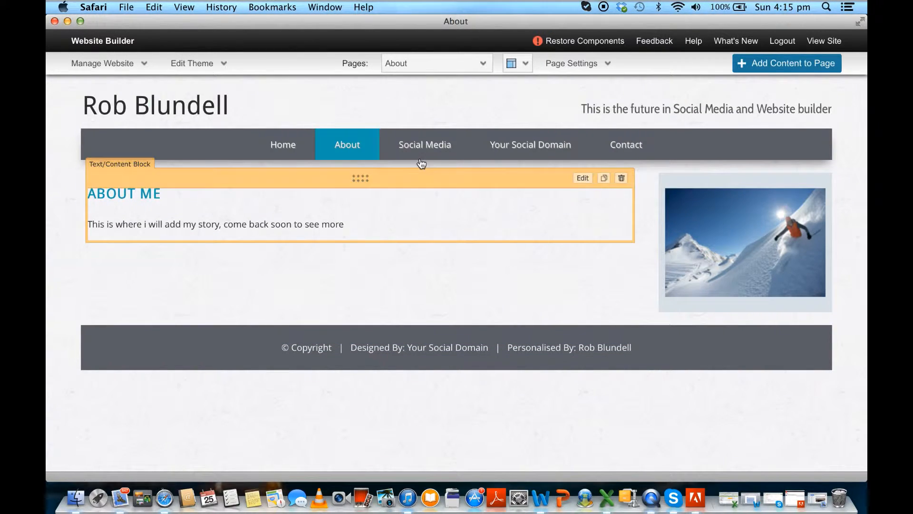
click(512, 148)
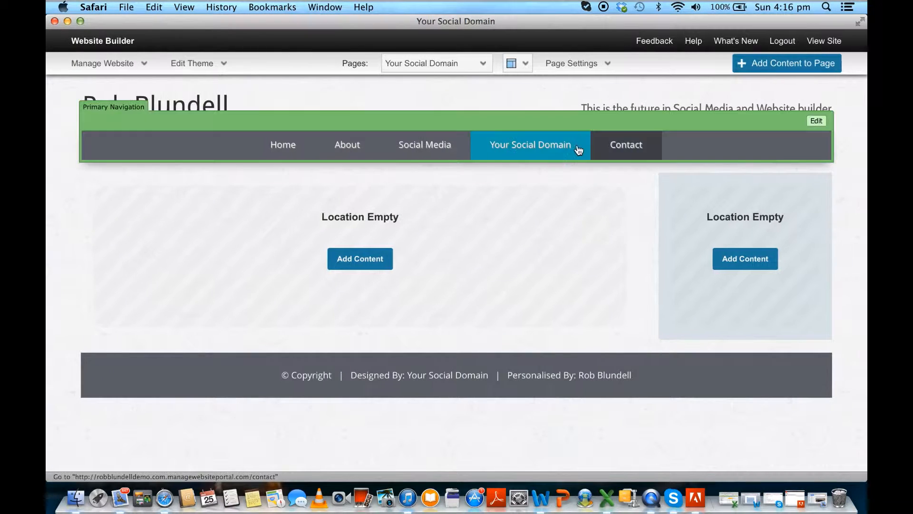
click(476, 62)
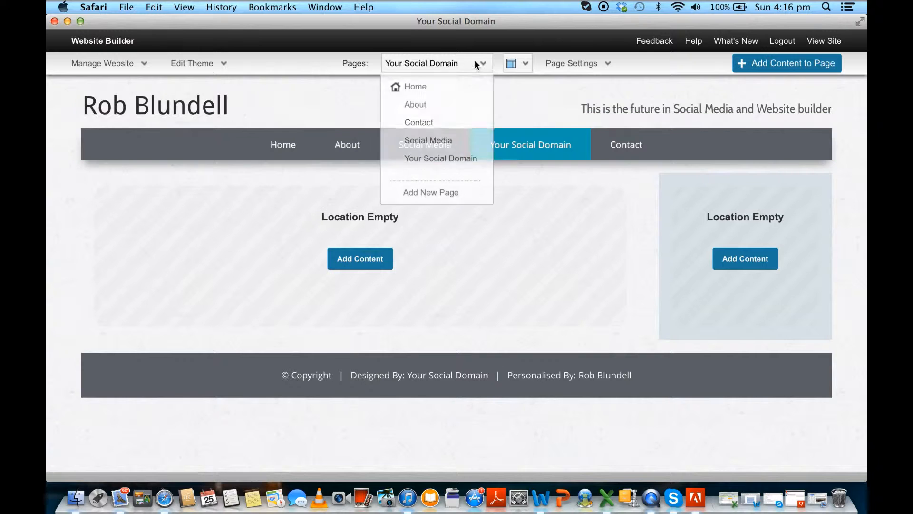
click(525, 64)
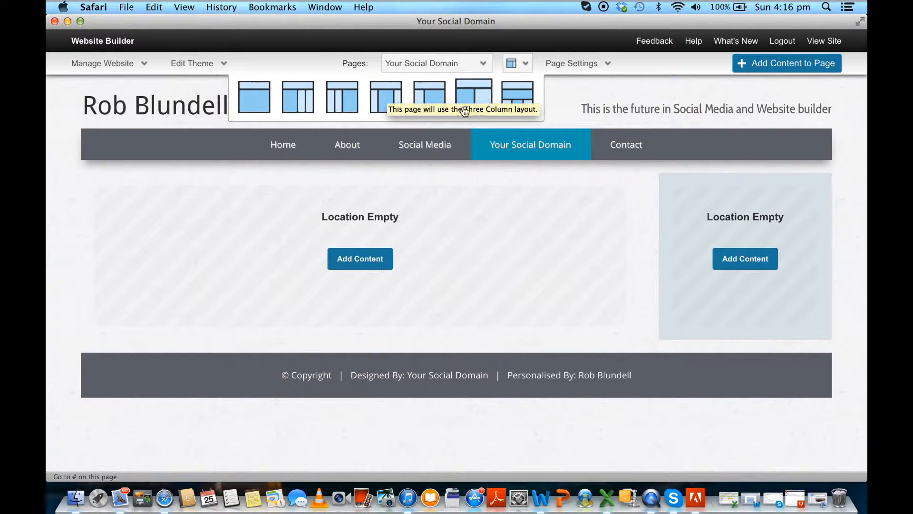
click(519, 107)
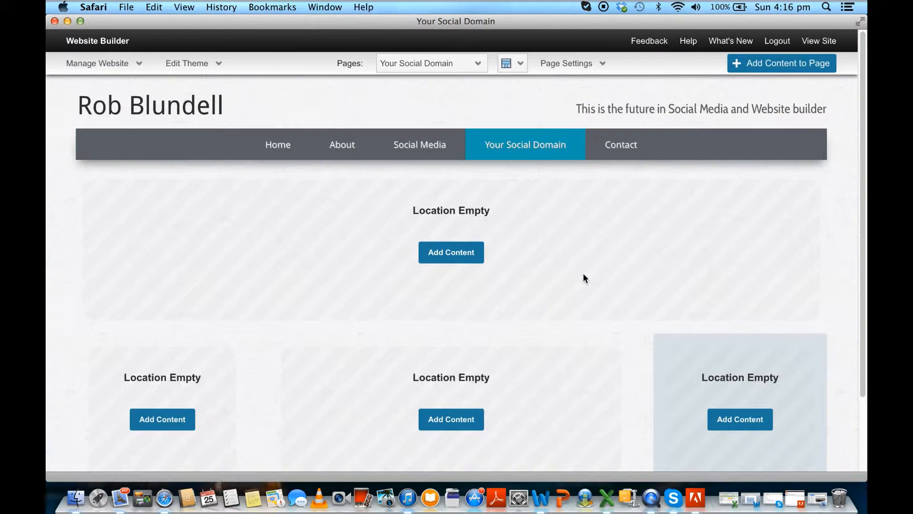
Add a 3D Slideshow to the full-width area of the Your Social Domain page, using images from the YSD Slider folder.
scroll(583, 275, down, 3)
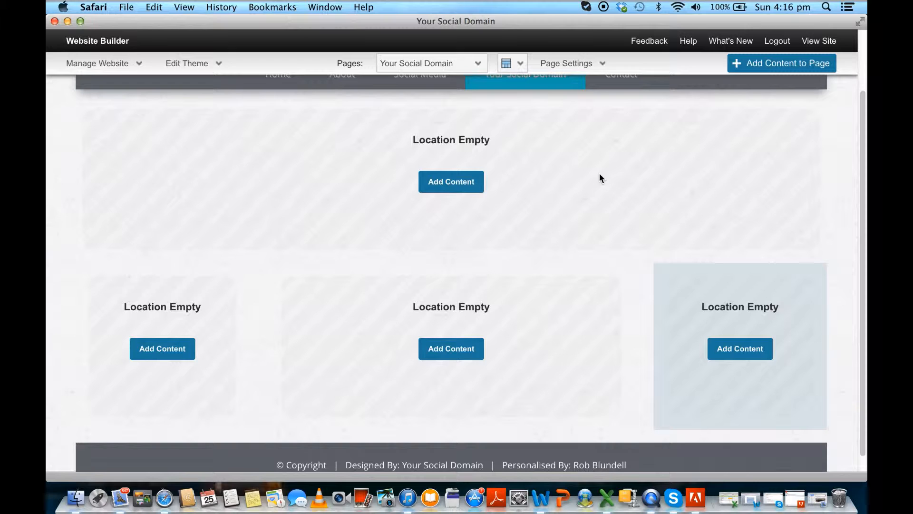
click(449, 182)
drag(703, 195, 429, 210)
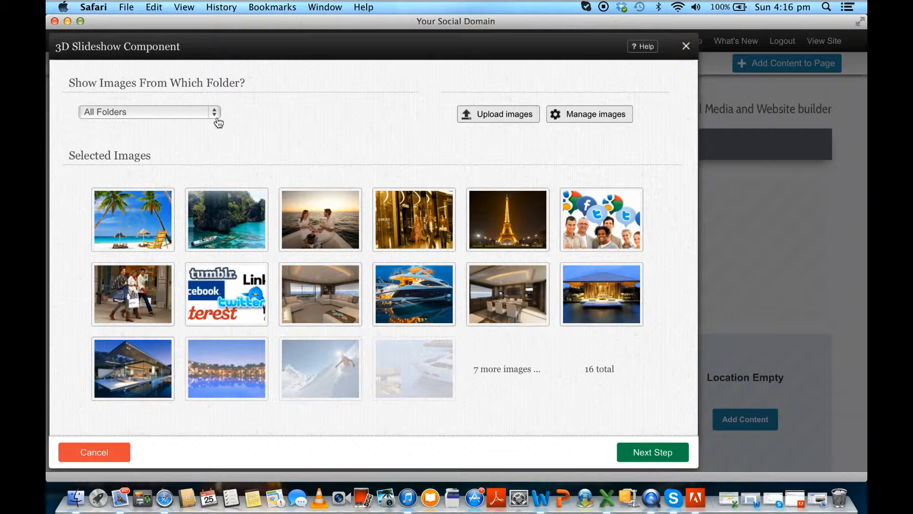
click(215, 113)
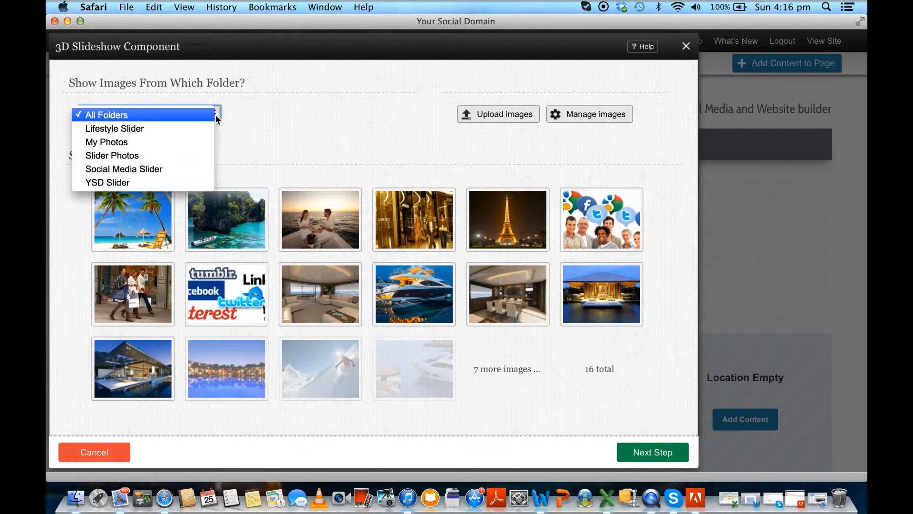
click(130, 183)
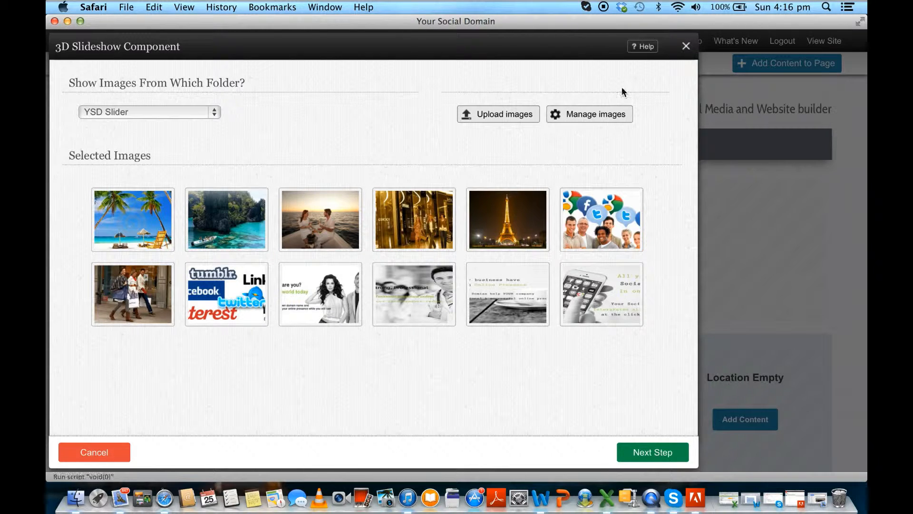
Move all images except the four YSD-Slide files from the YSD Slider folder to Unsorted, and return to the slideshow setup.
click(611, 115)
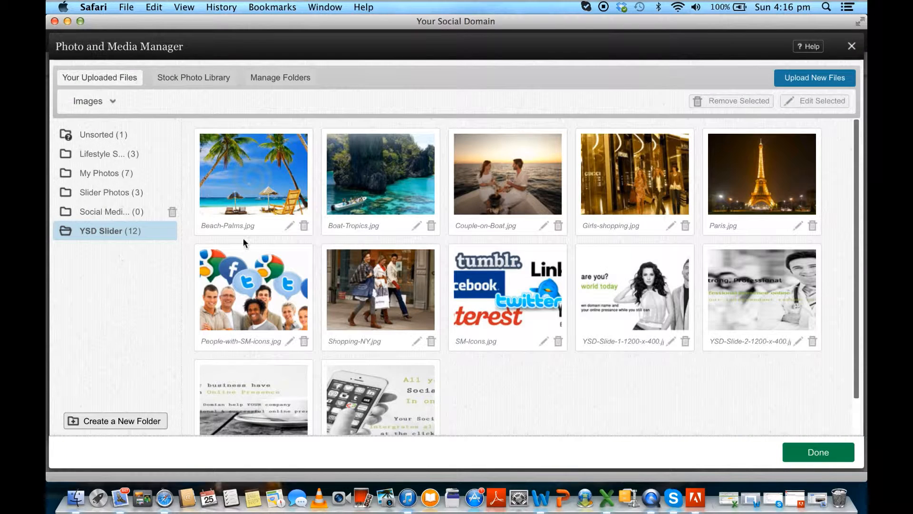
drag(267, 170, 96, 136)
click(489, 244)
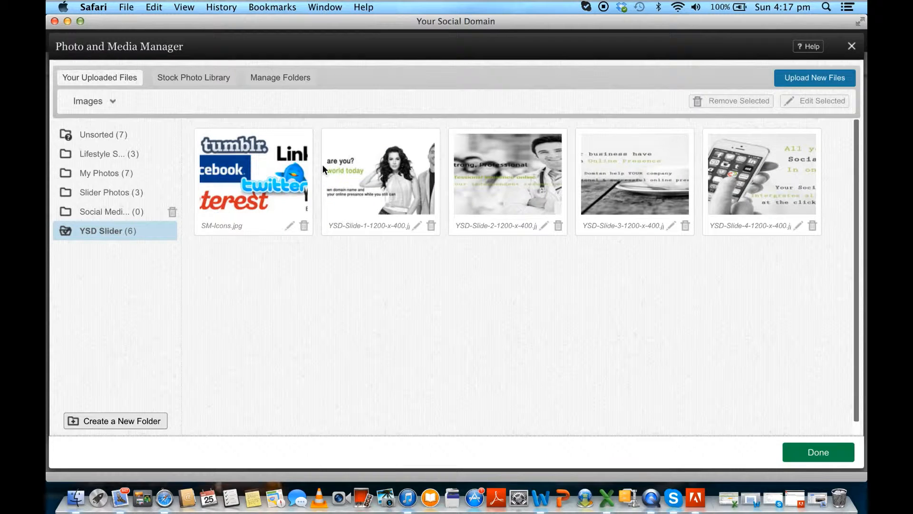
drag(257, 175, 95, 141)
click(472, 247)
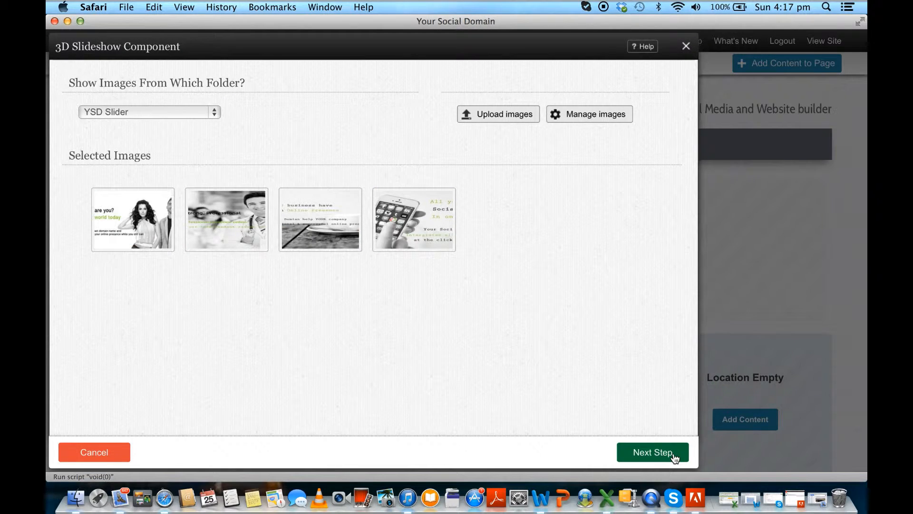
Continue to the slideshow settings, reduce the slideshow's height while keeping its width at 1170, and create the component.
click(675, 456)
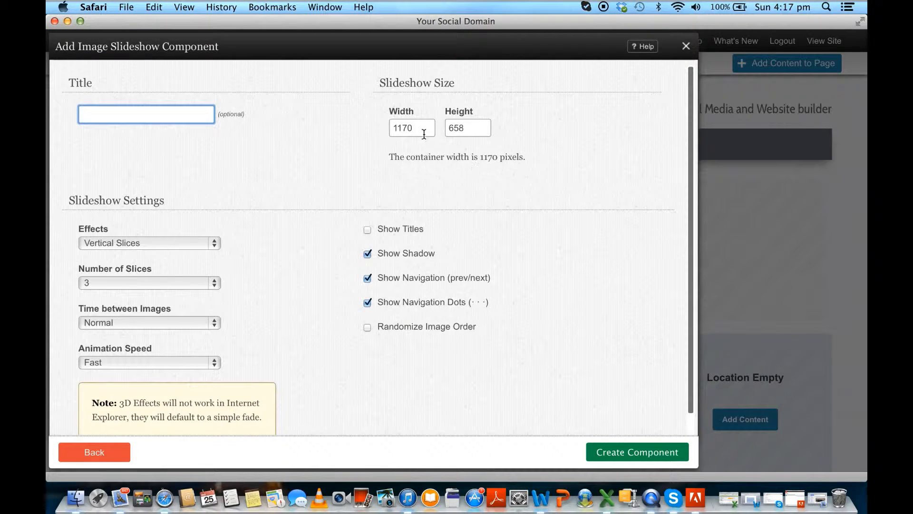
drag(466, 128, 443, 127)
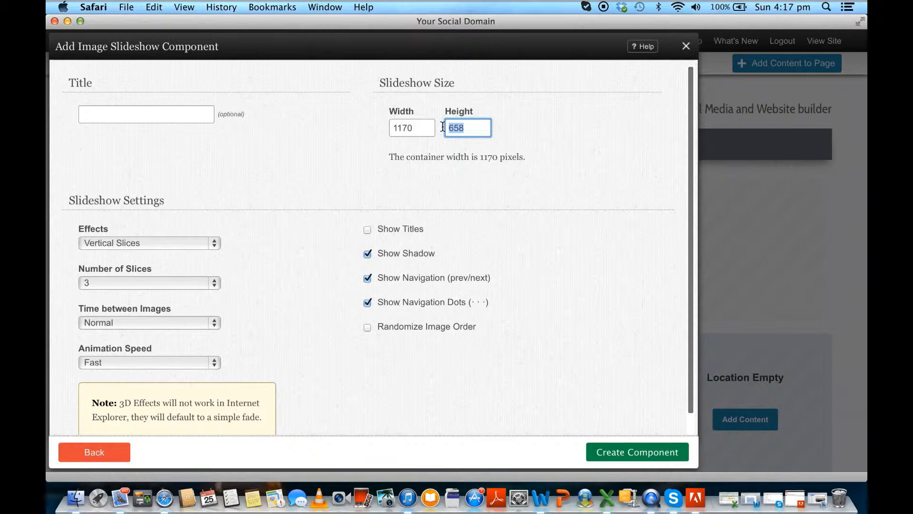
text(35)
click(637, 452)
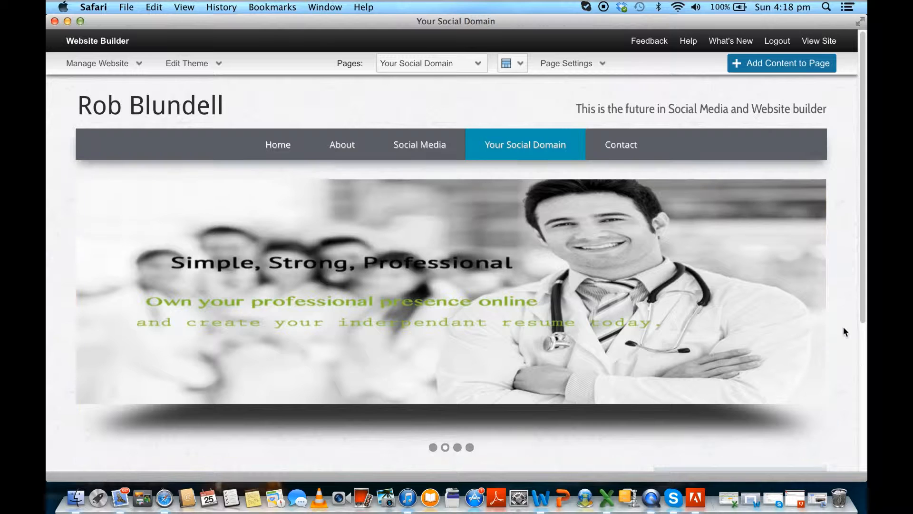
scroll(843, 326, down, 5)
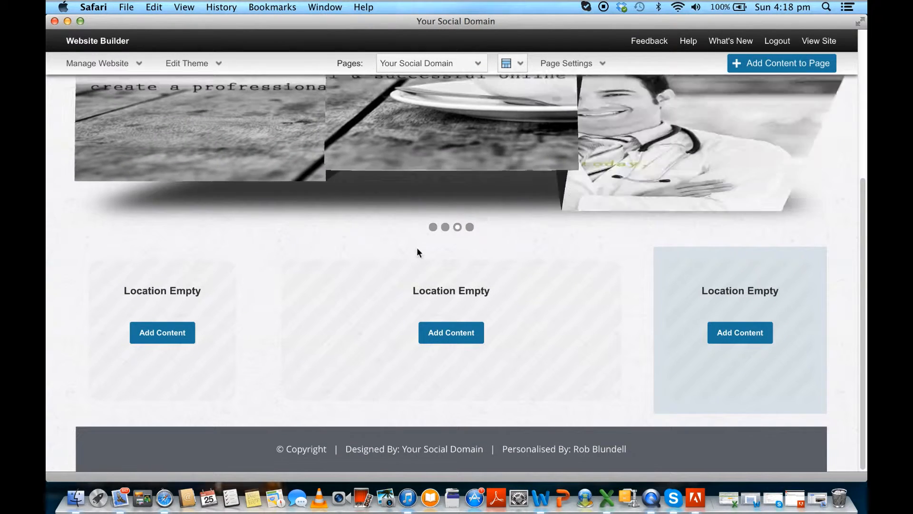
click(145, 332)
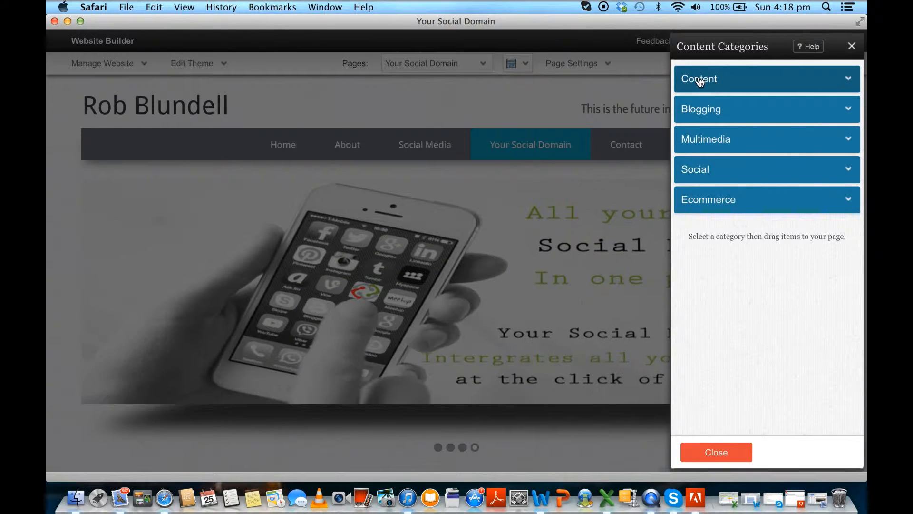
click(700, 80)
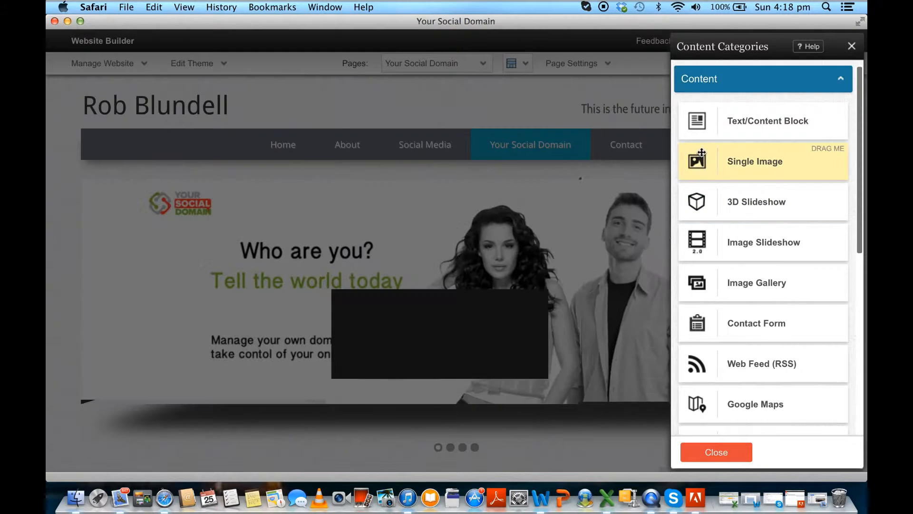
click(726, 85)
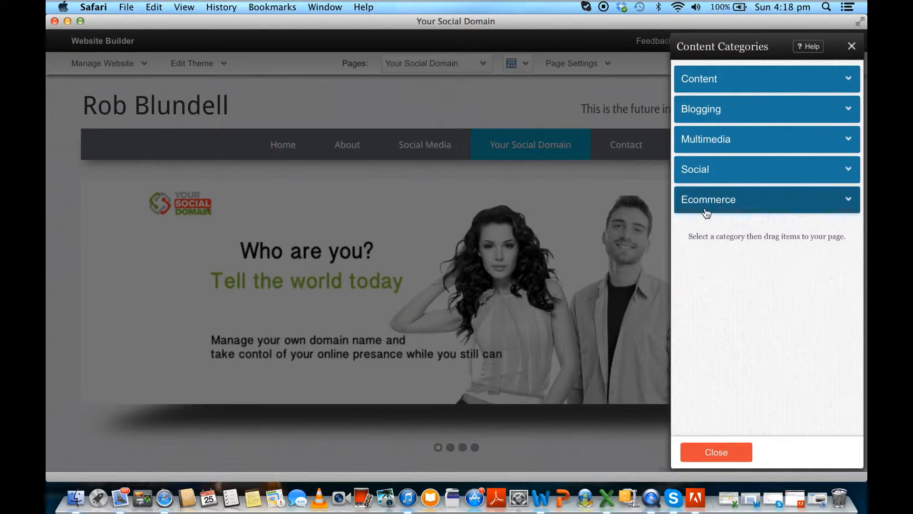
click(713, 137)
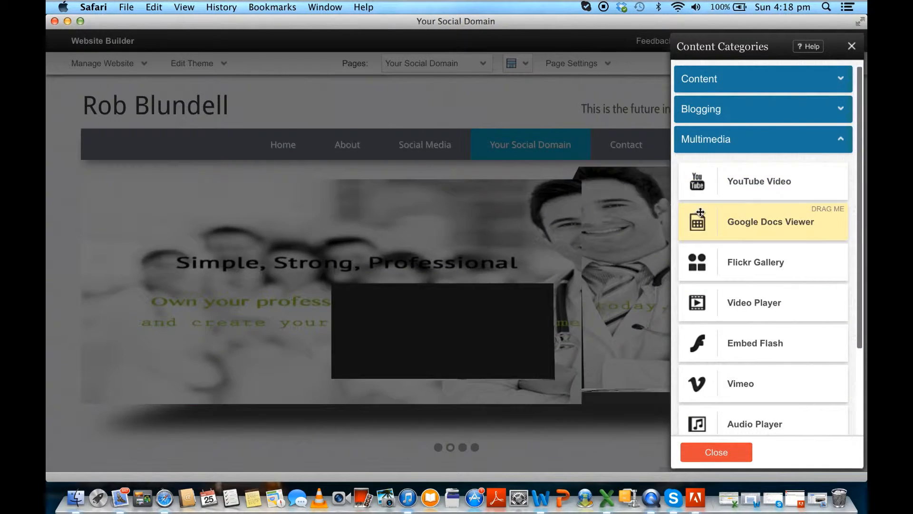
drag(697, 183, 132, 380)
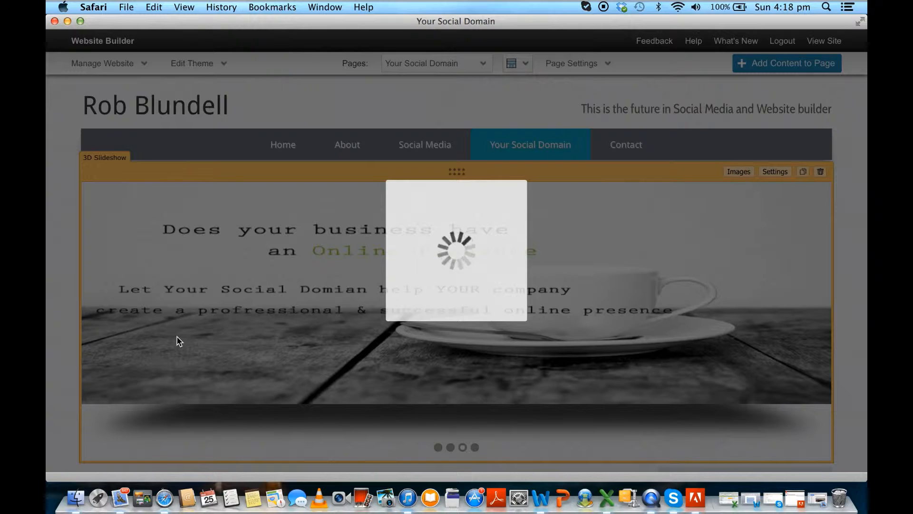
text(http://youtu.be/sno_UNU4QOw)
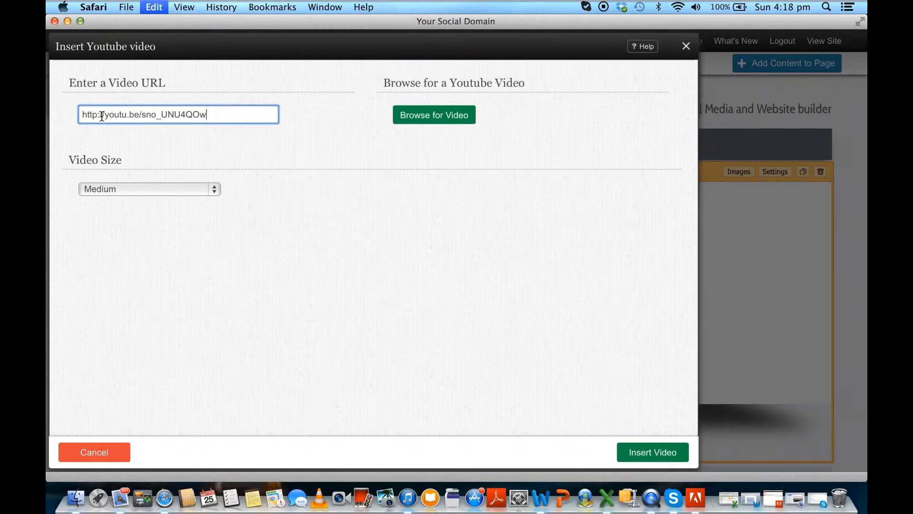
click(648, 449)
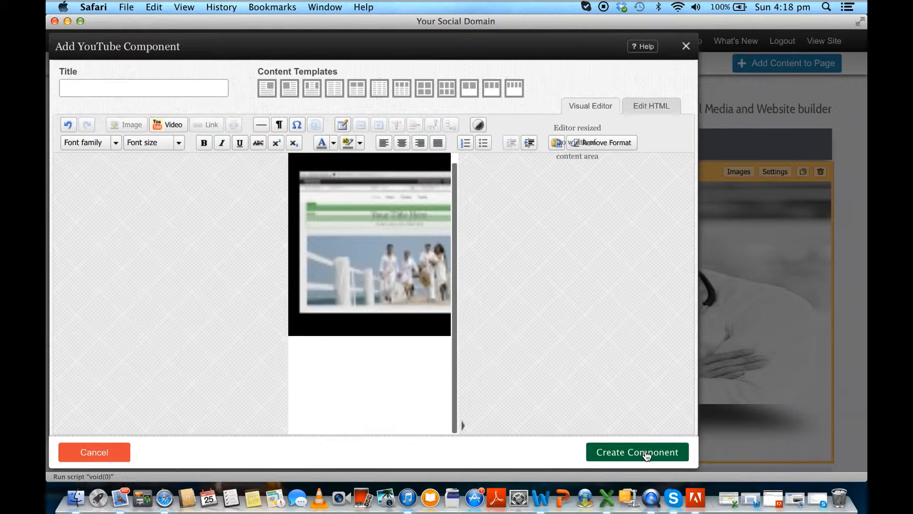
Shrink the embedded video freehand to about 252 by 187 pixels to fit the column width.
click(383, 252)
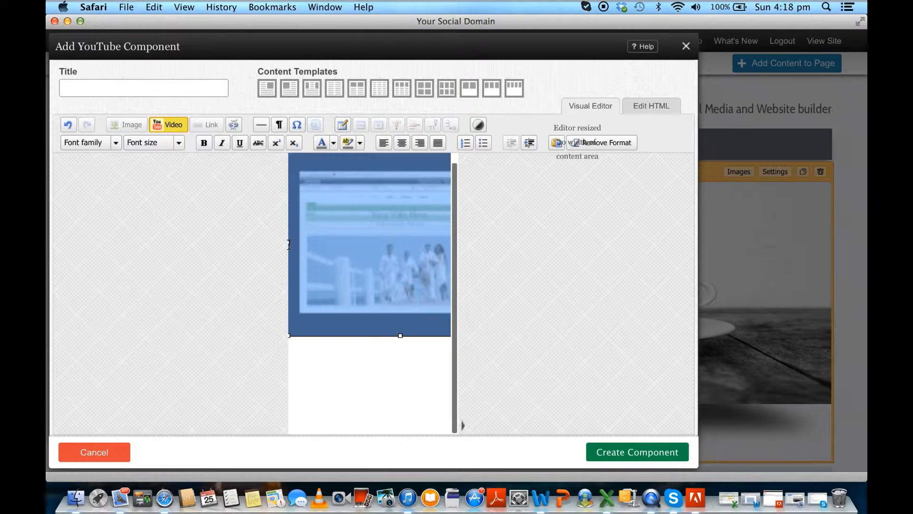
drag(289, 245, 447, 242)
drag(370, 337, 362, 267)
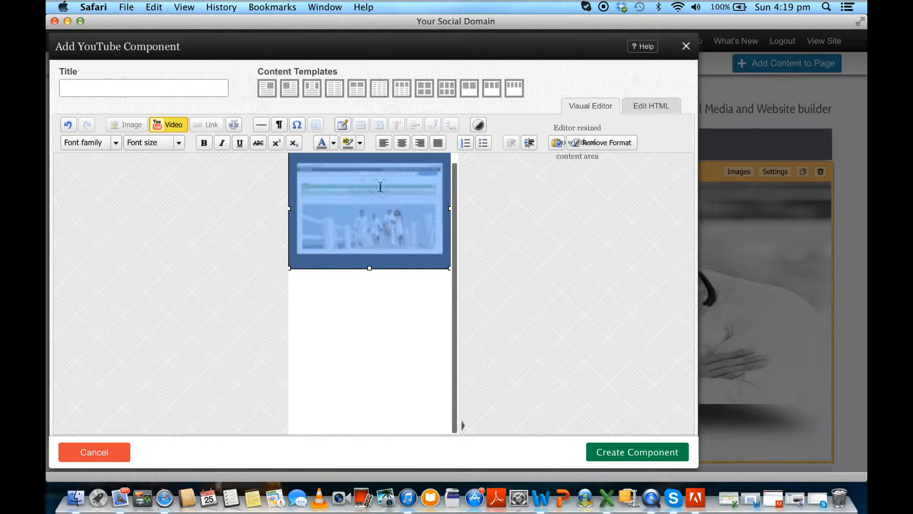
Set the video's iframe width and height to 250 each in the HTML code, and create the component.
click(651, 107)
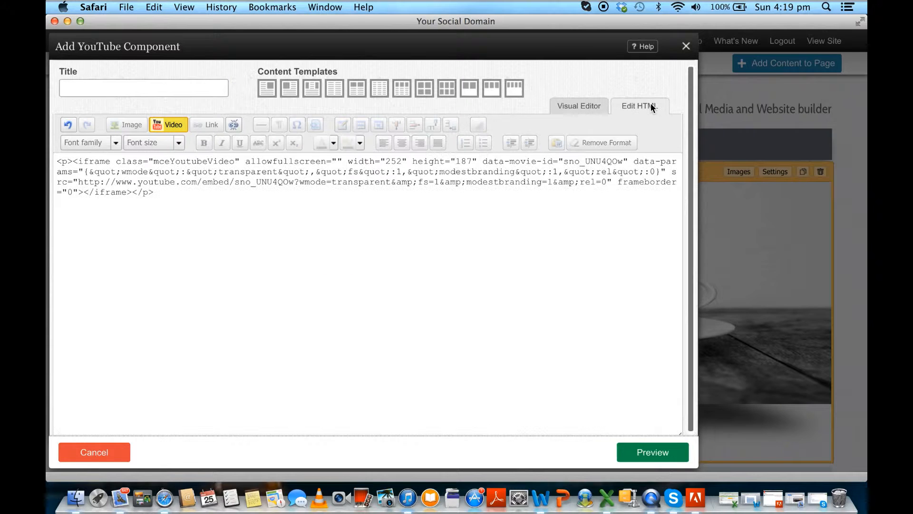
click(401, 161)
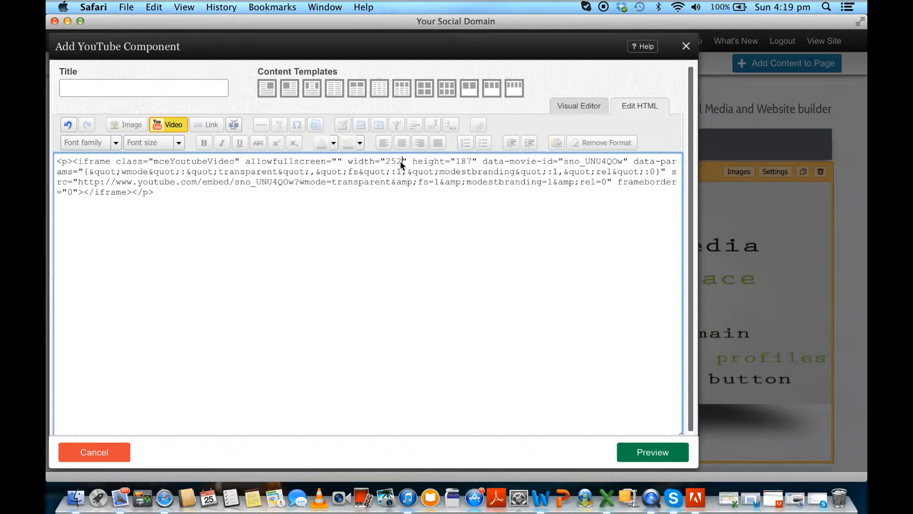
key(BackSpace)
text(0)
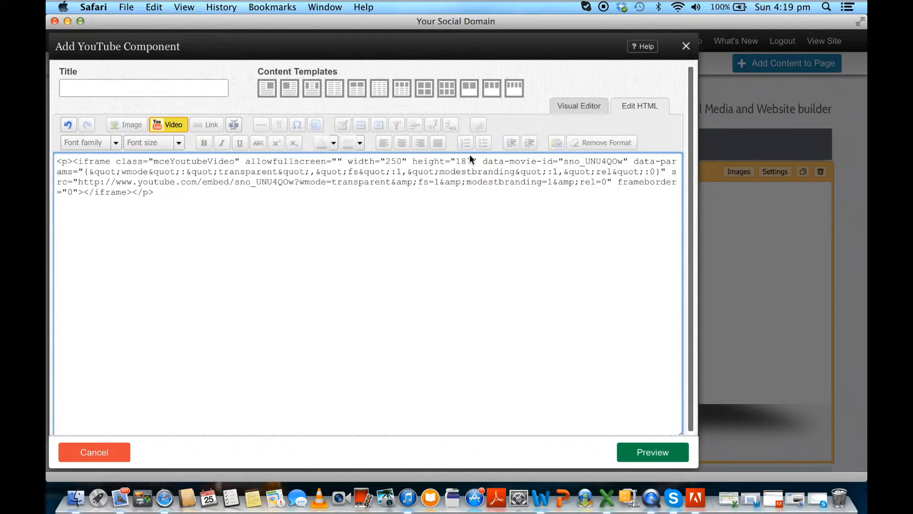
key(BackSpace)
key(BackSpace)
key(BackSpace)
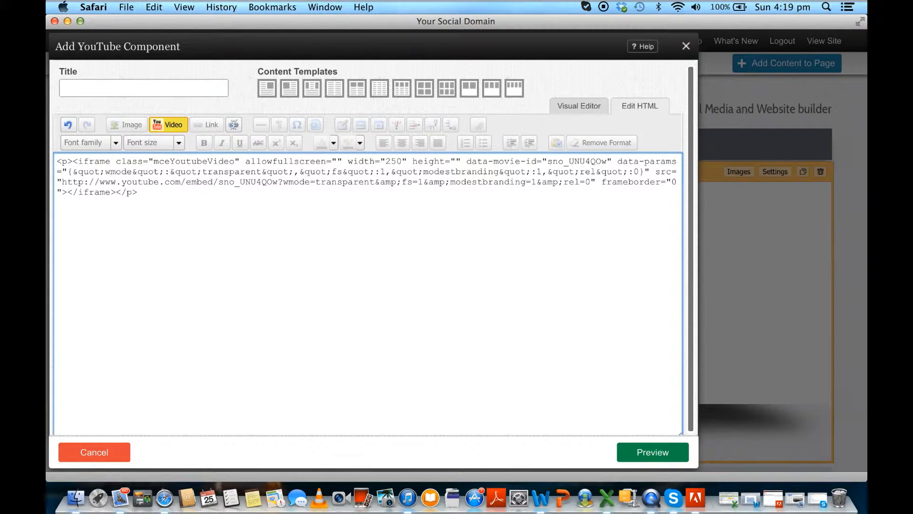
text(250)
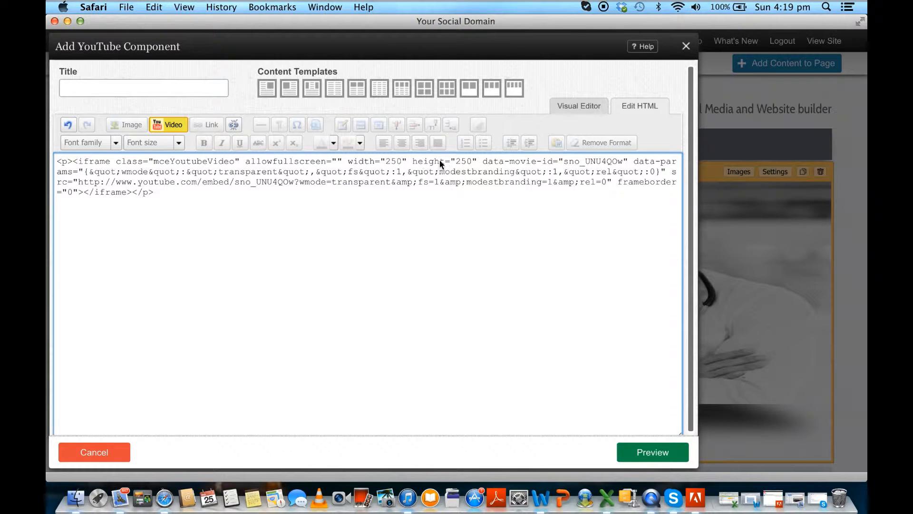
click(649, 451)
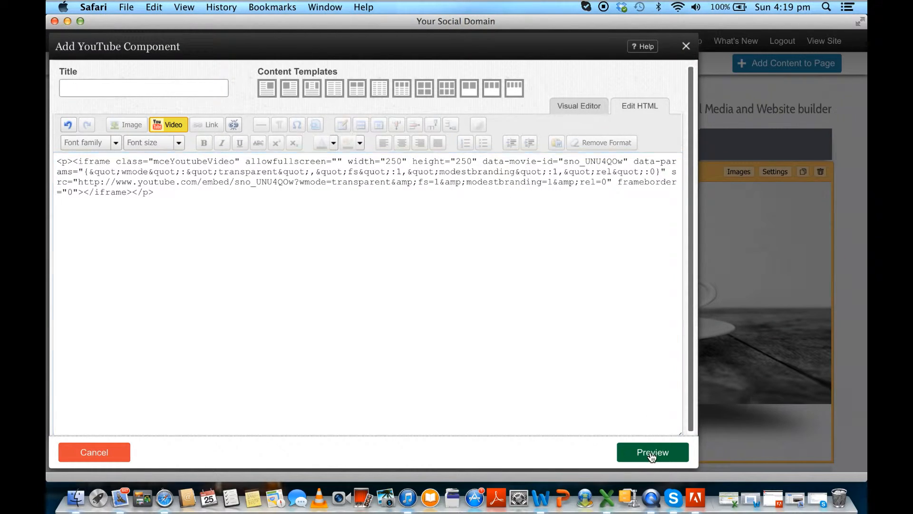
click(642, 447)
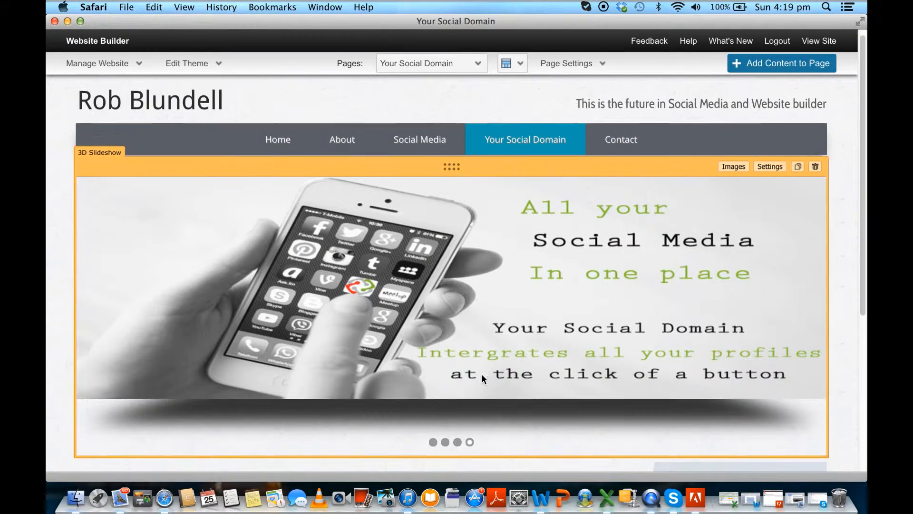
Copy the left column's YouTube video block twice within the Your Social Domain page.
scroll(481, 374, down, 10)
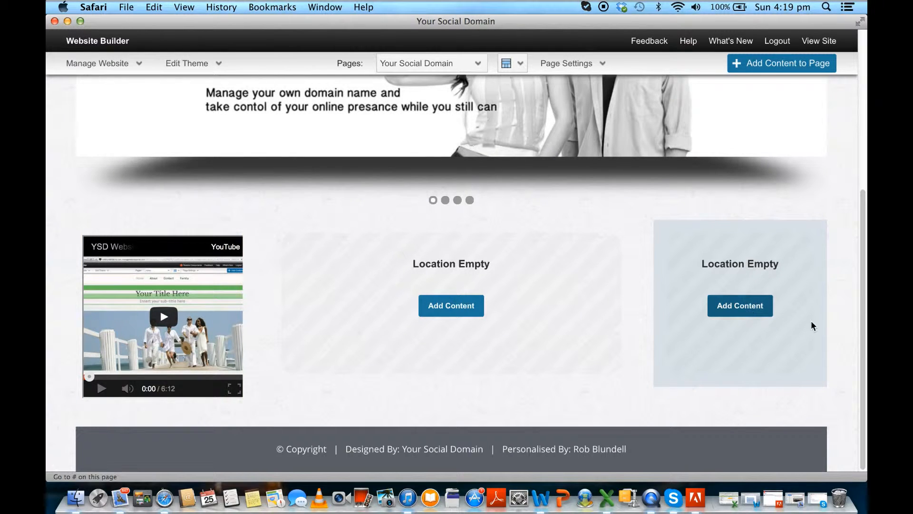
mouse_move(222, 267)
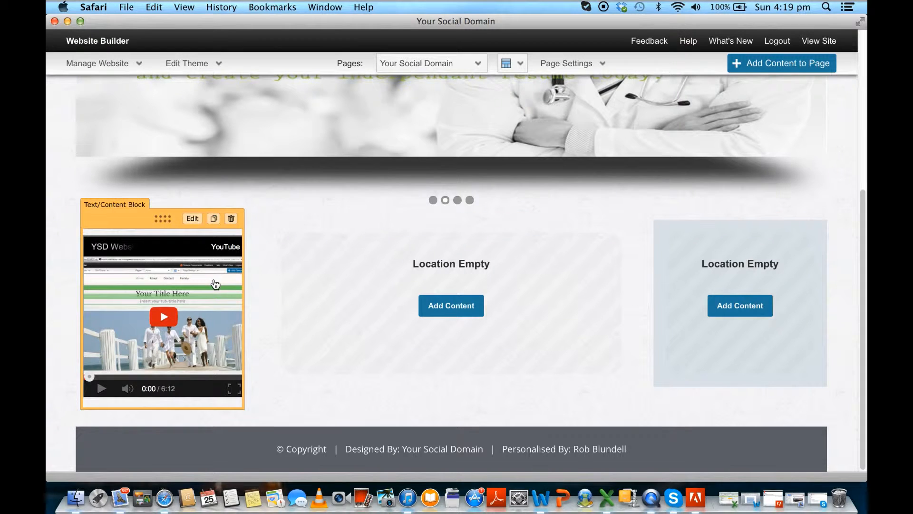
click(214, 220)
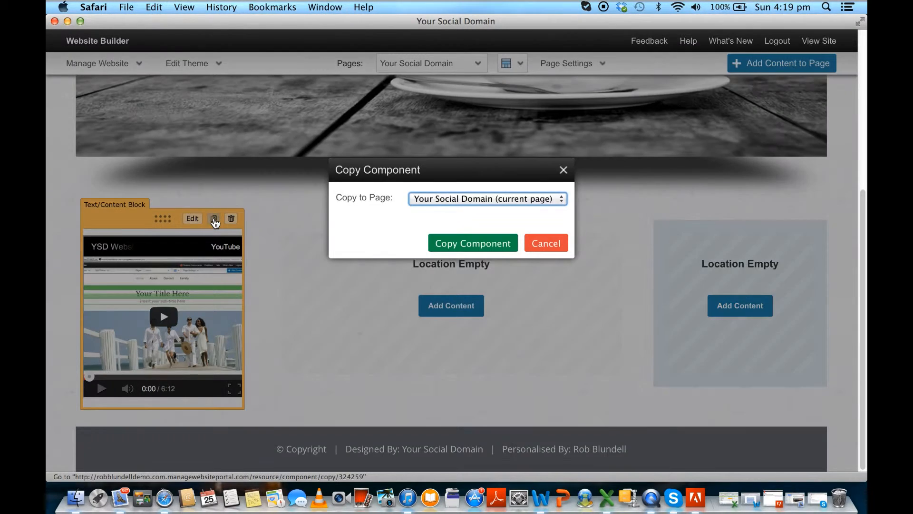
click(474, 243)
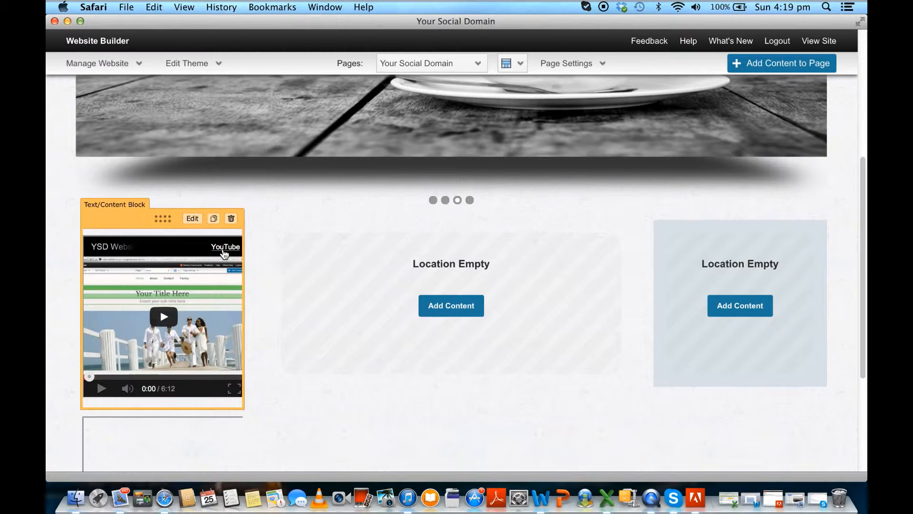
scroll(210, 261, down, 5)
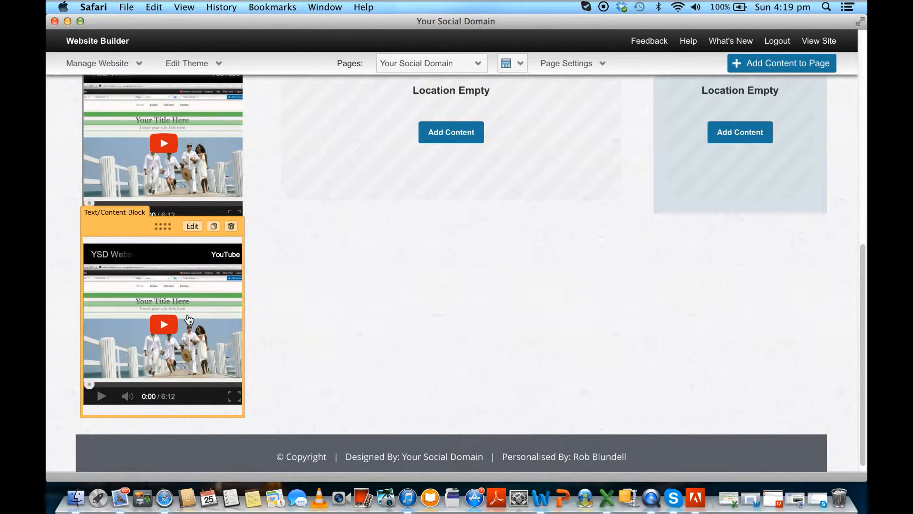
click(214, 226)
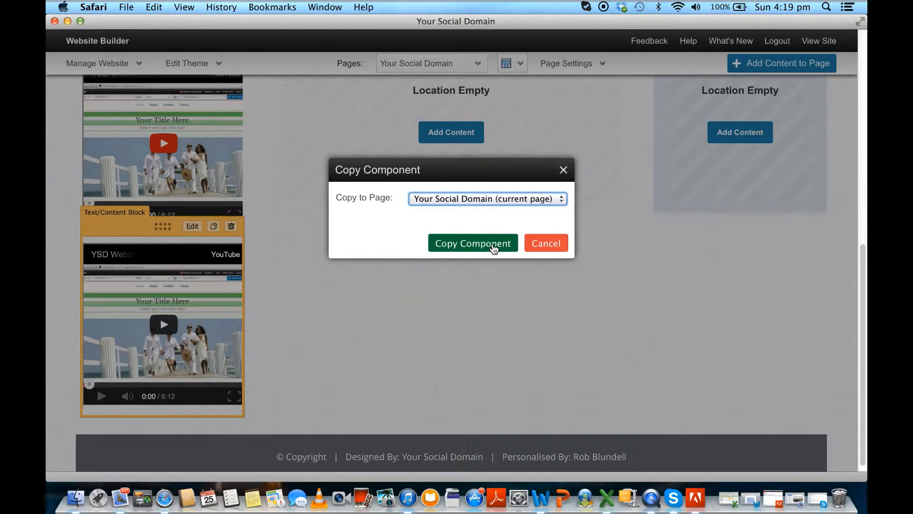
click(492, 245)
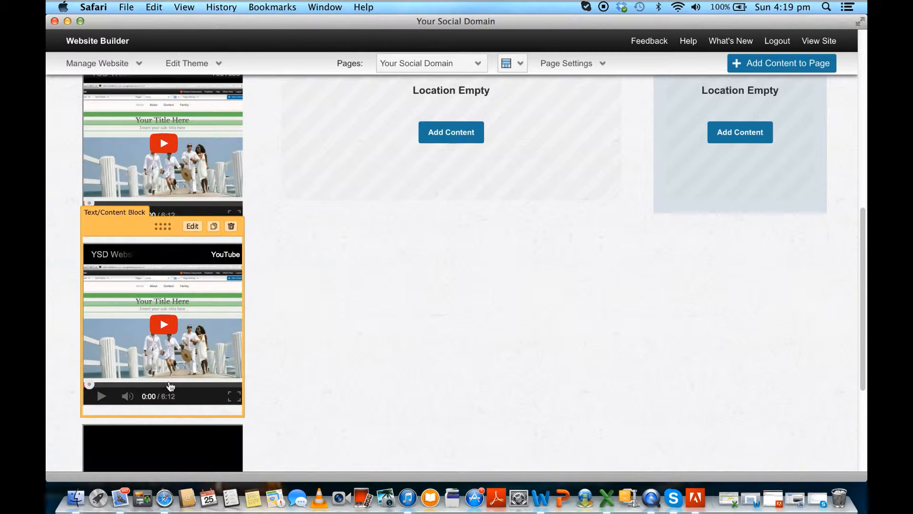
Move the lowest copy of the video block into the right column and duplicate it there on the current page.
drag(139, 405, 678, 175)
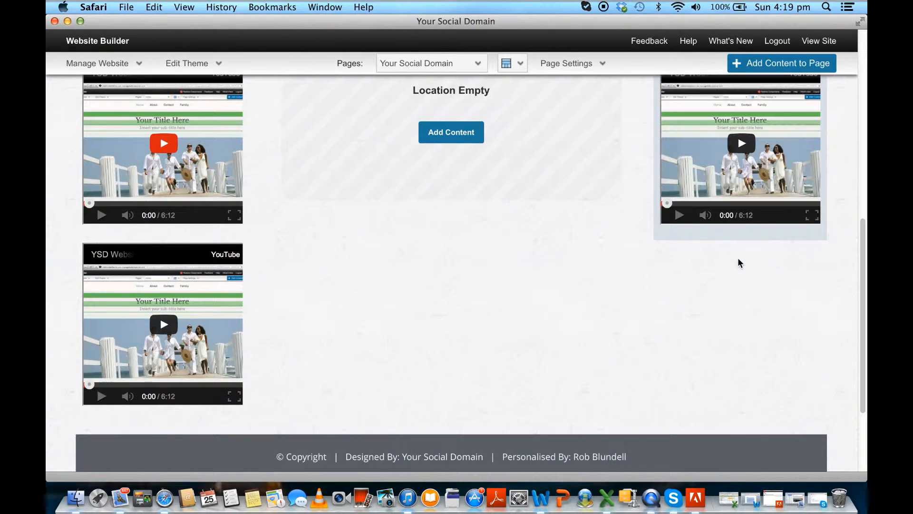
click(791, 122)
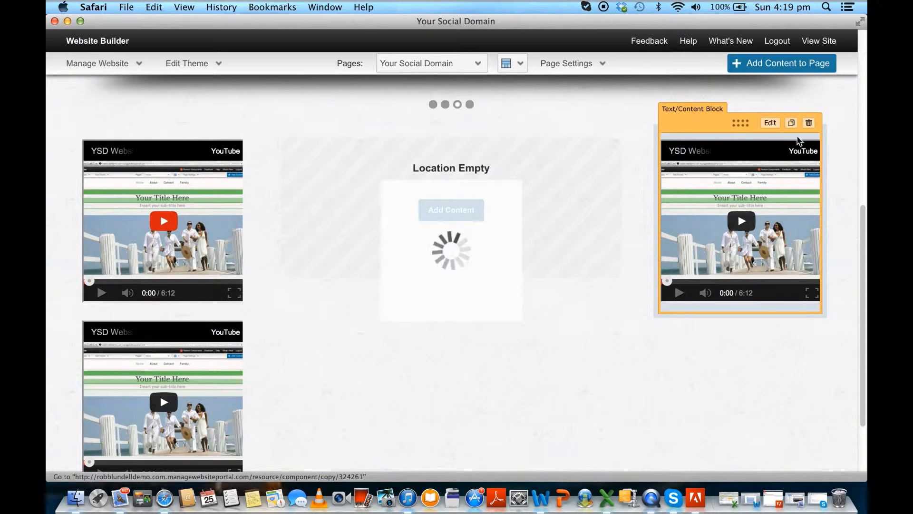
click(473, 246)
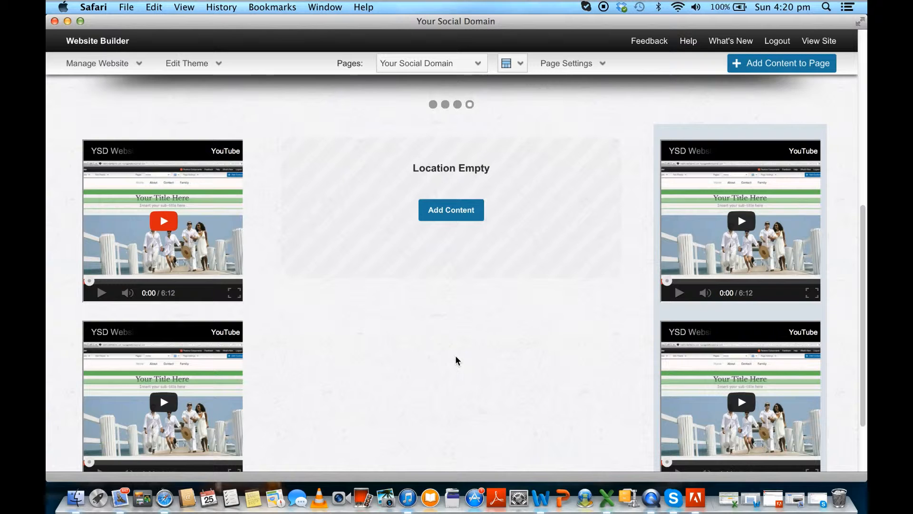
Open the upper video block in the right column for editing and clear its title.
mouse_move(773, 217)
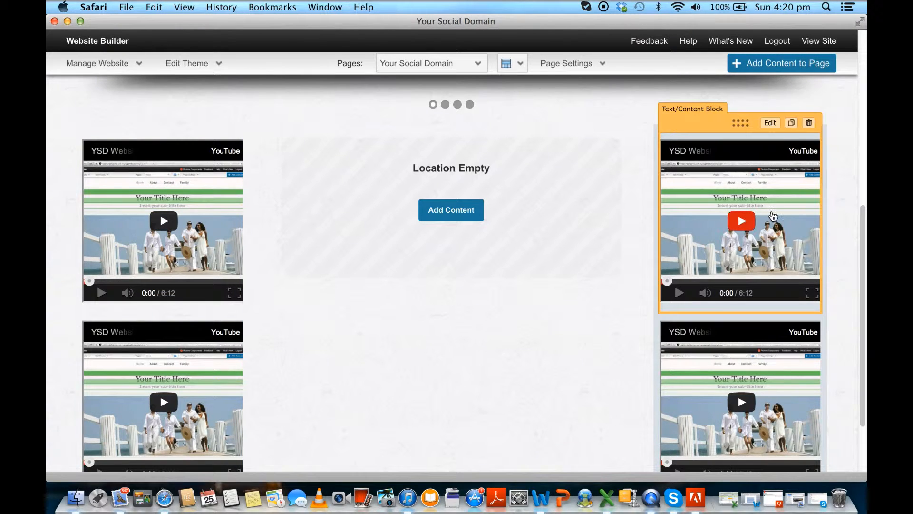
click(771, 125)
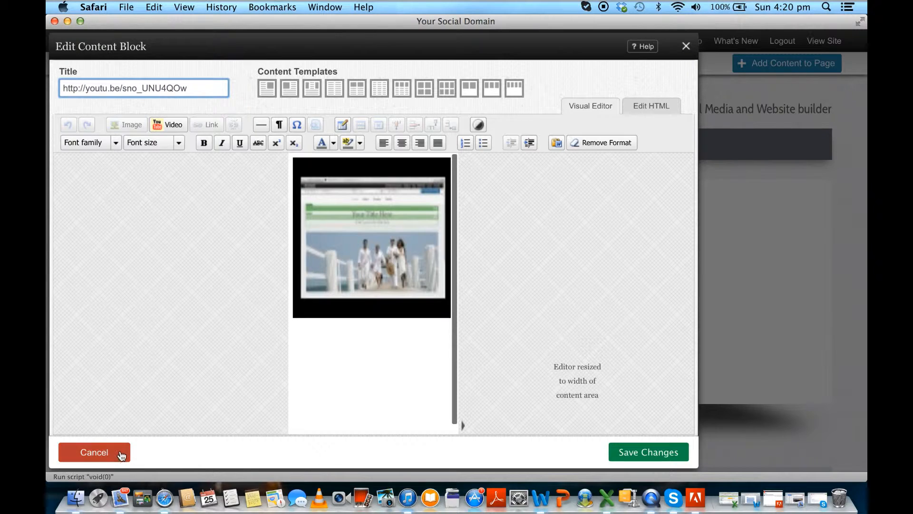
key(super+a)
key(super+x)
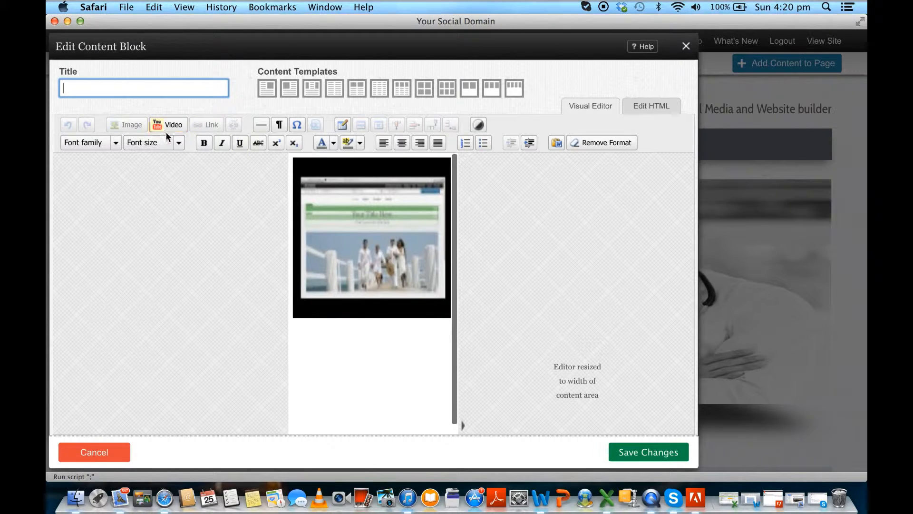
Replace the block's video with "Justin Bieber - Baby ft. Ludacris" from the YouTube video browser, keeping the Medium size, and delete the old video.
click(168, 124)
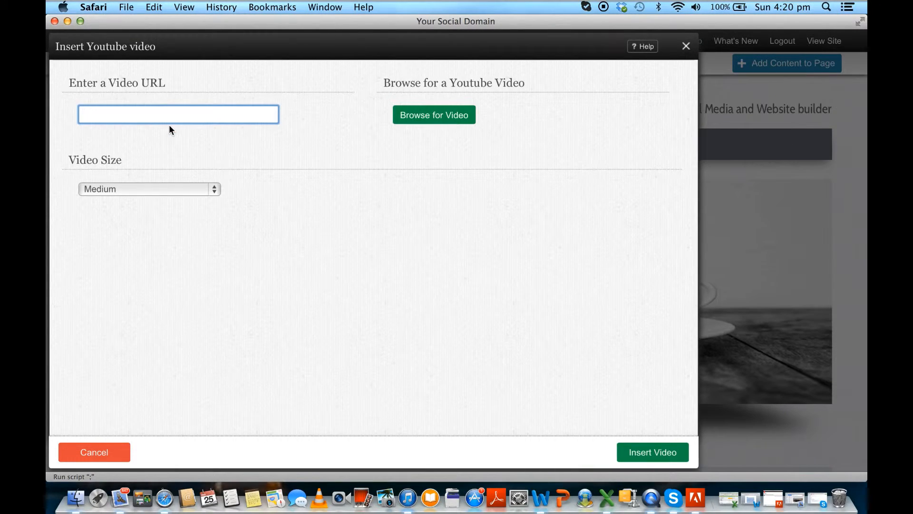
click(409, 118)
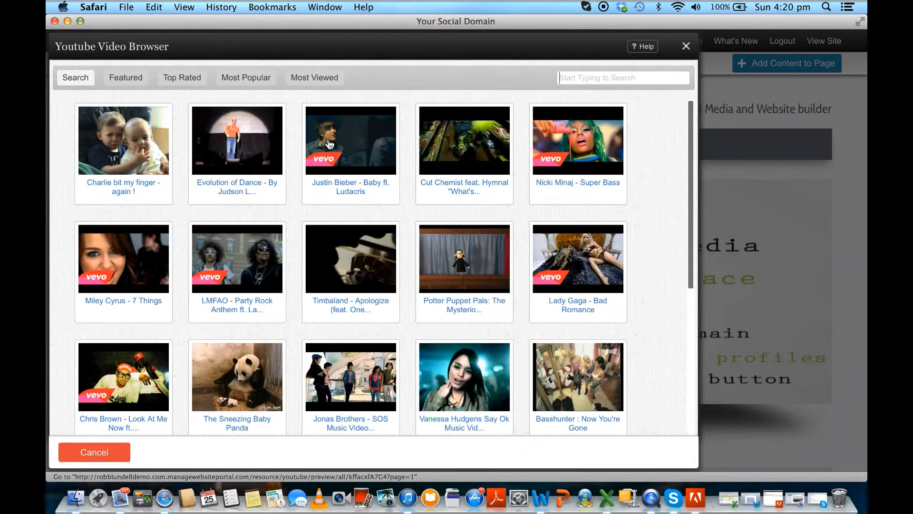
click(342, 144)
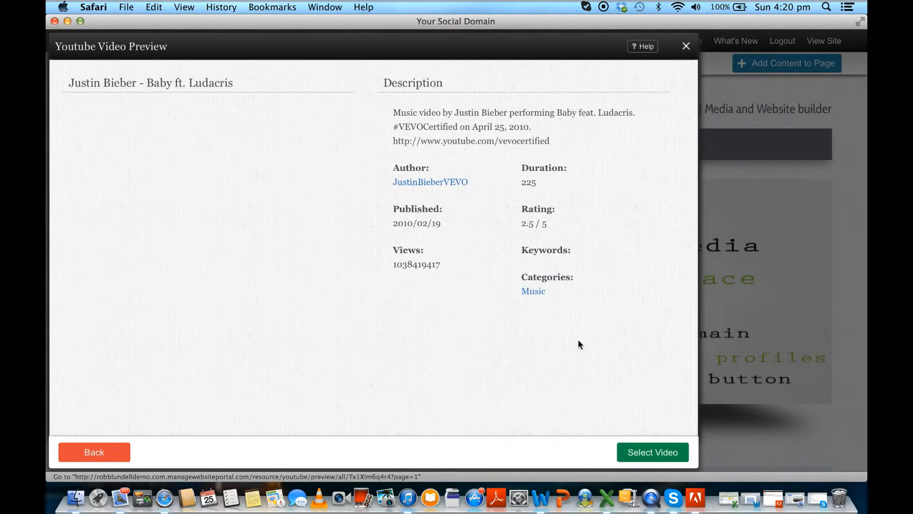
click(656, 453)
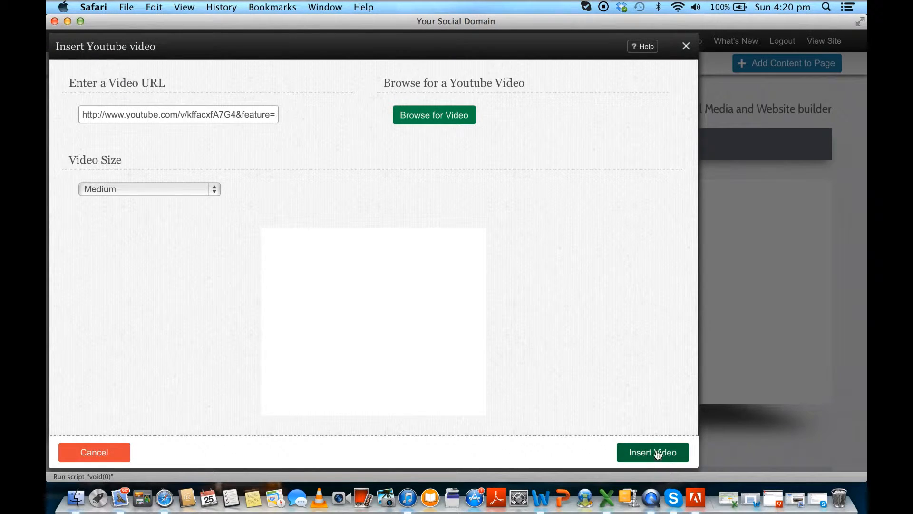
click(657, 454)
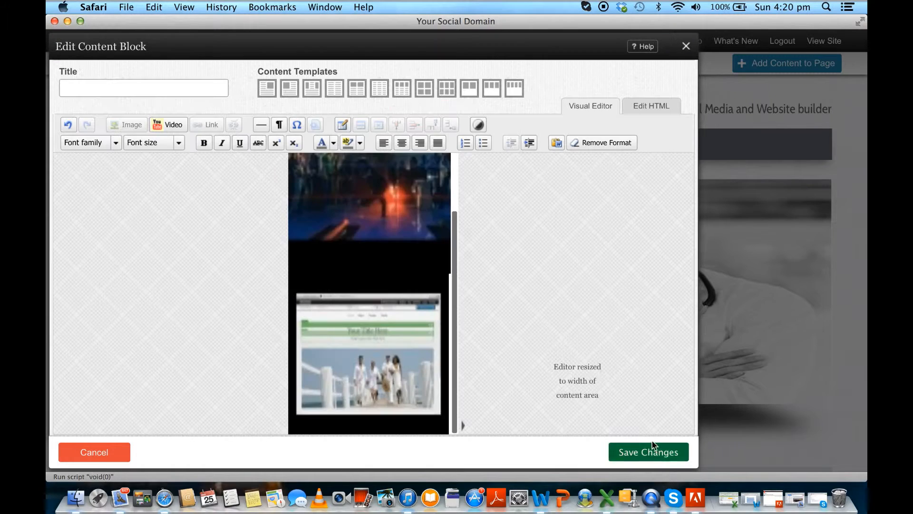
click(368, 337)
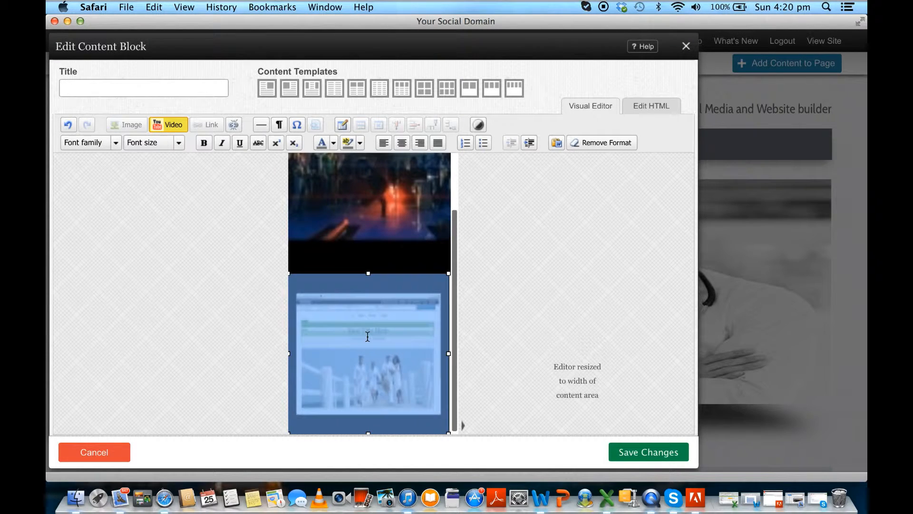
key(BackSpace)
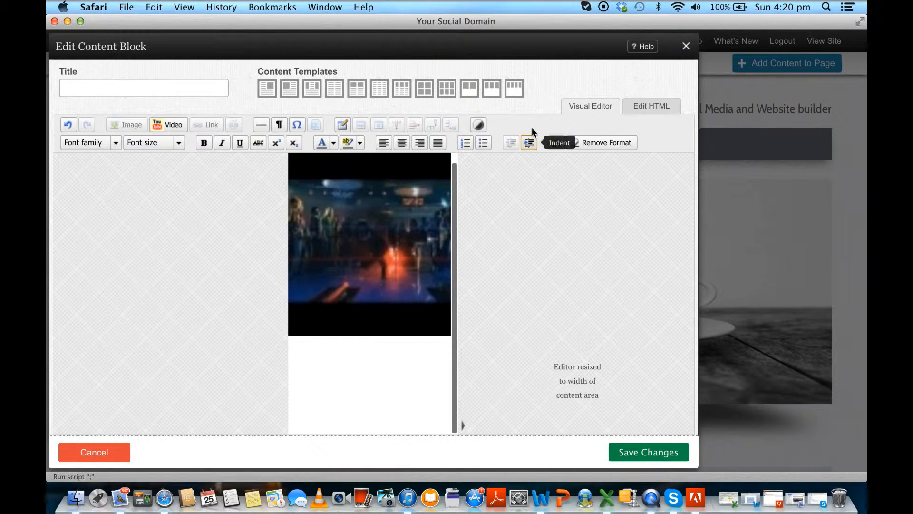
Set the new video's iframe height and width to 250 each in the HTML code, and save the block.
click(660, 106)
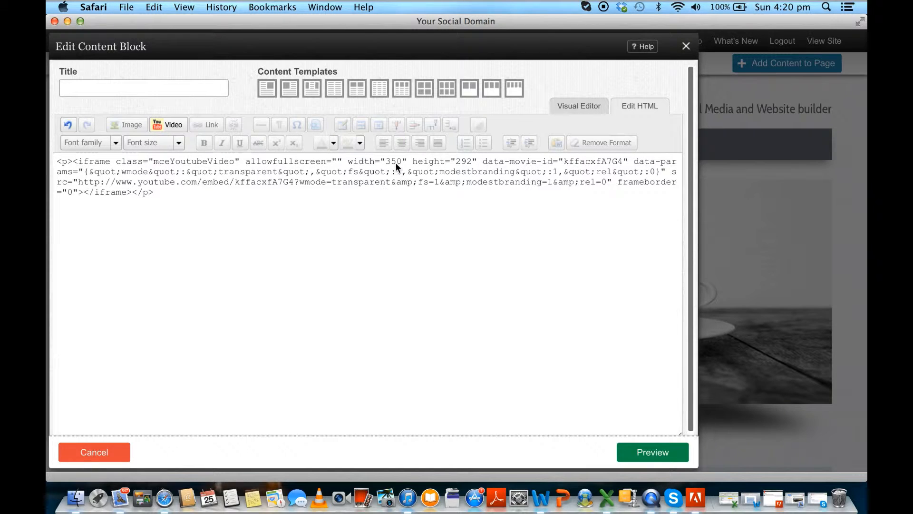
click(471, 161)
key(BackSpace)
key(BackSpace)
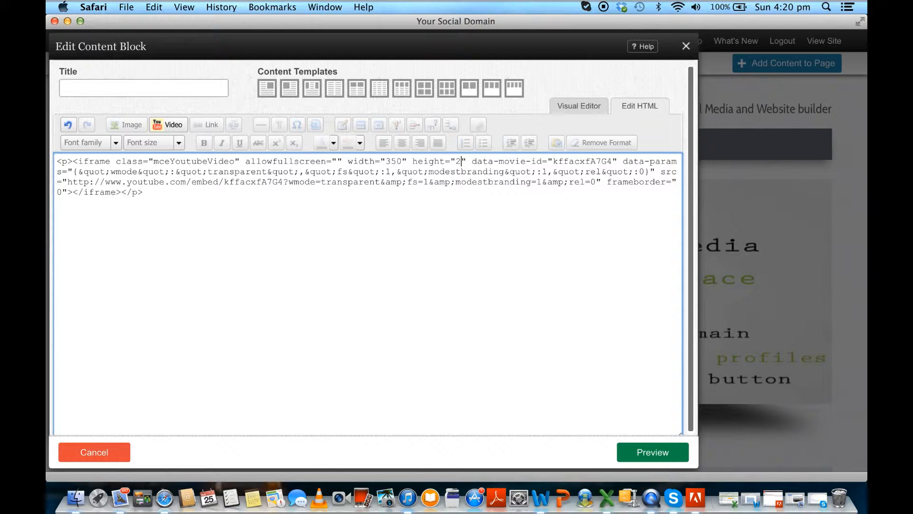
text(50)
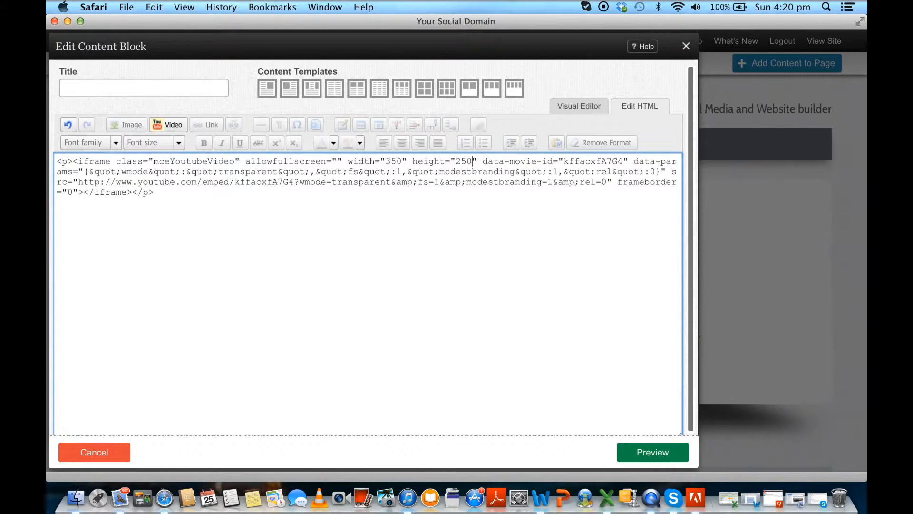
click(401, 161)
key(BackSpace)
text(2)
click(647, 452)
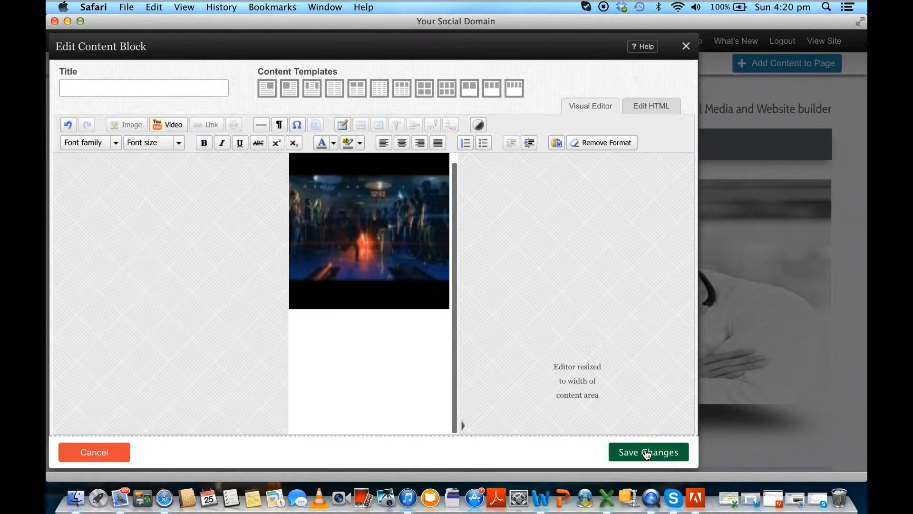
click(646, 452)
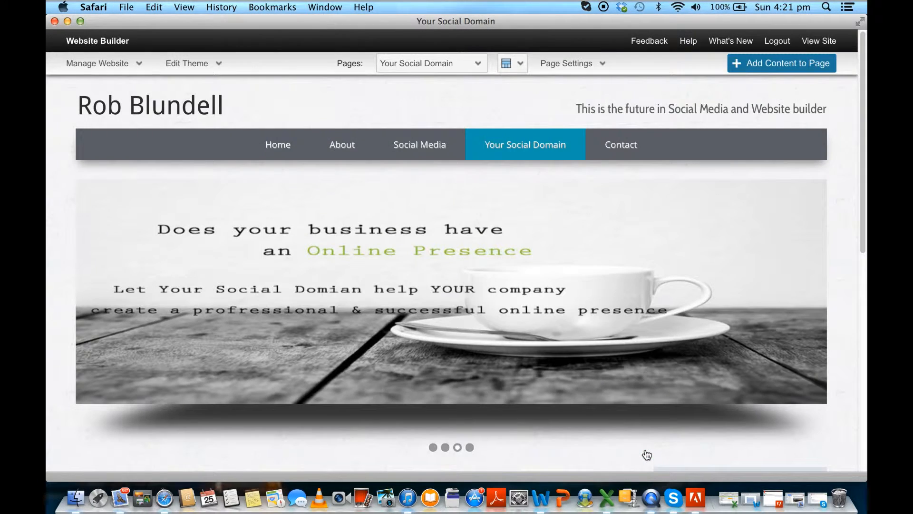
Add a Text/Content Block to the empty middle column of the Your Social Domain page.
scroll(644, 448, down, 6)
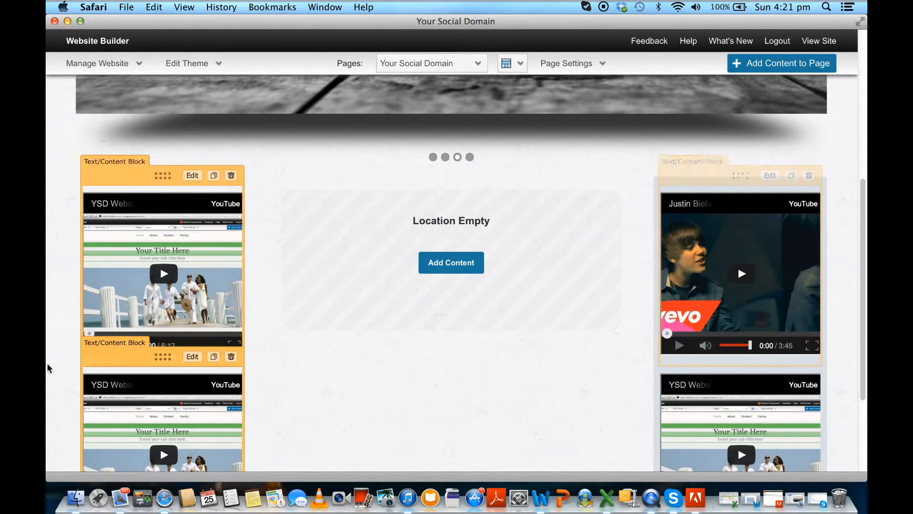
scroll(484, 300, down, 3)
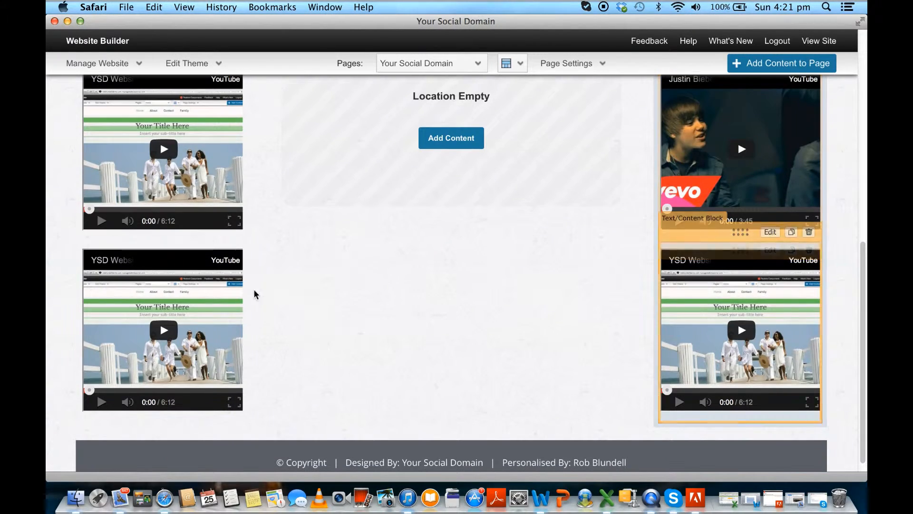
scroll(422, 327, up, 8)
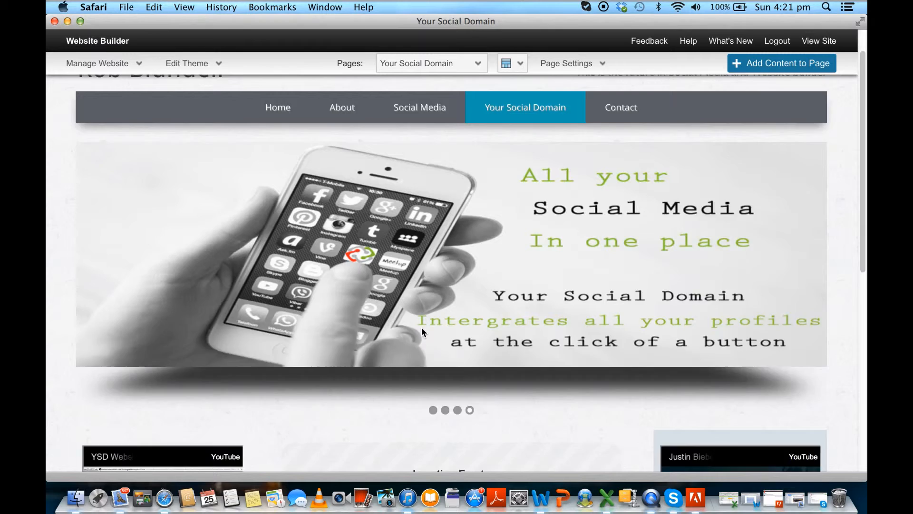
scroll(421, 328, down, 3)
scroll(422, 327, down, 1)
click(453, 317)
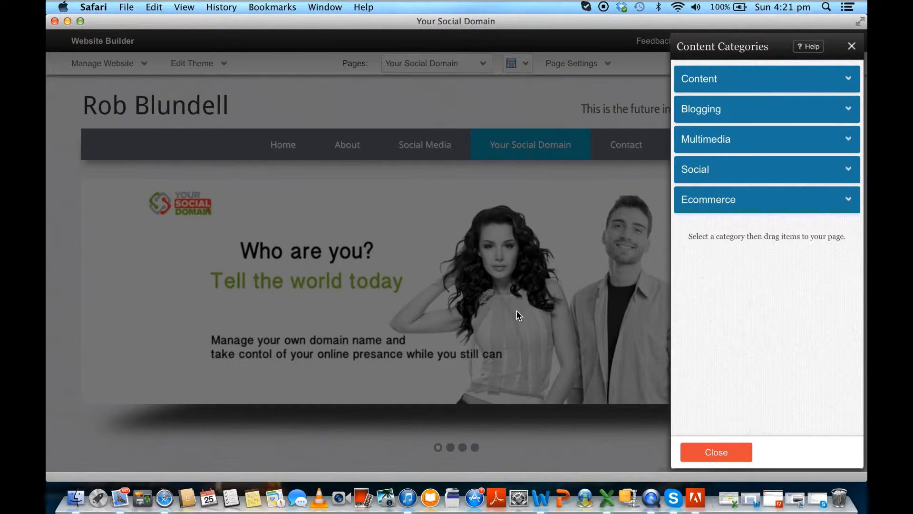
click(684, 78)
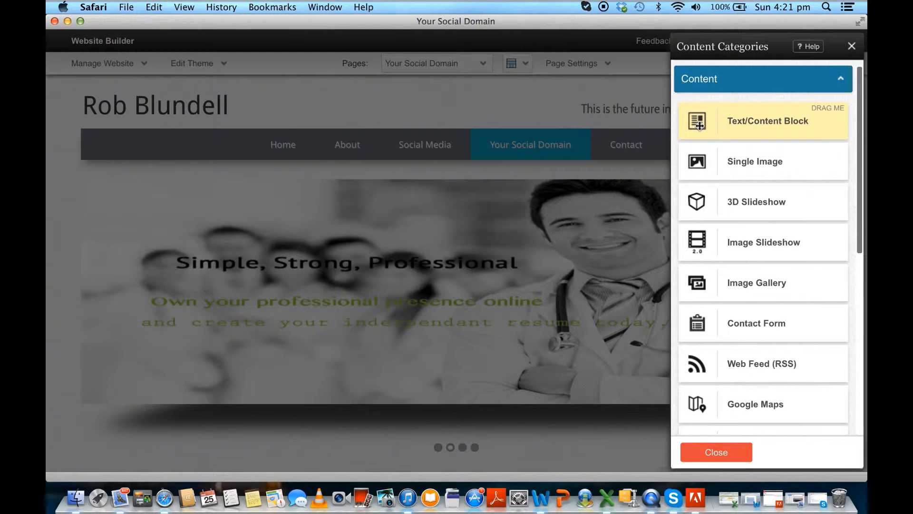
drag(629, 147, 383, 202)
scroll(390, 388, down, 8)
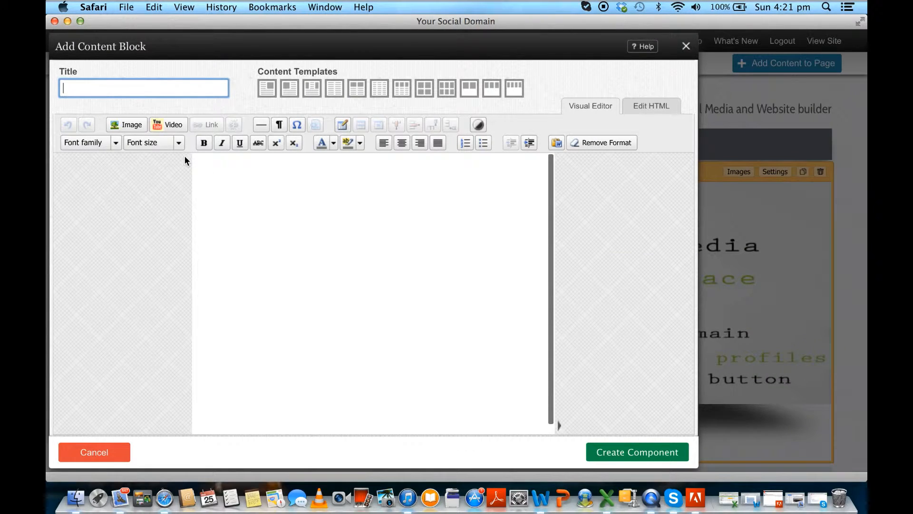
Title the new content block "About Your Social Domain".
text(About Your Social ODmian)
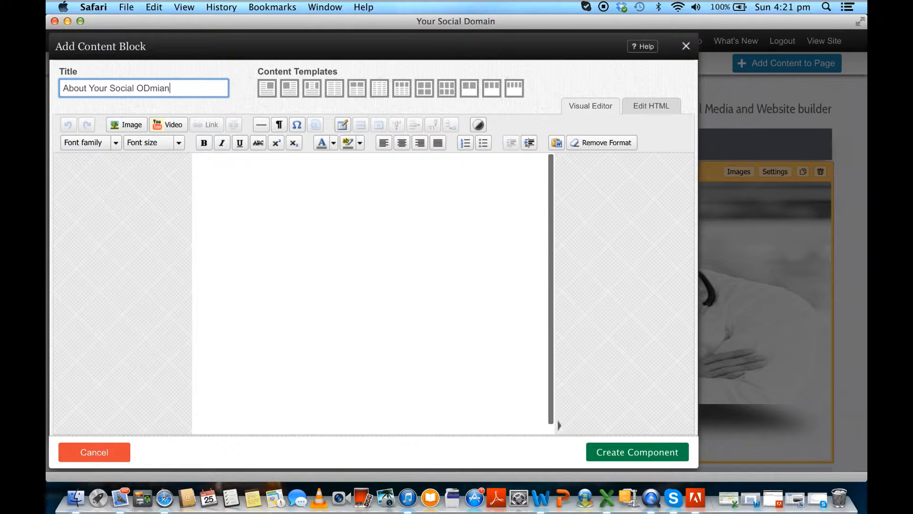
key(BackSpace)
key(BackSpace)
key(BackSpace)
key(BackSpace)
key(BackSpace)
key(BackSpace)
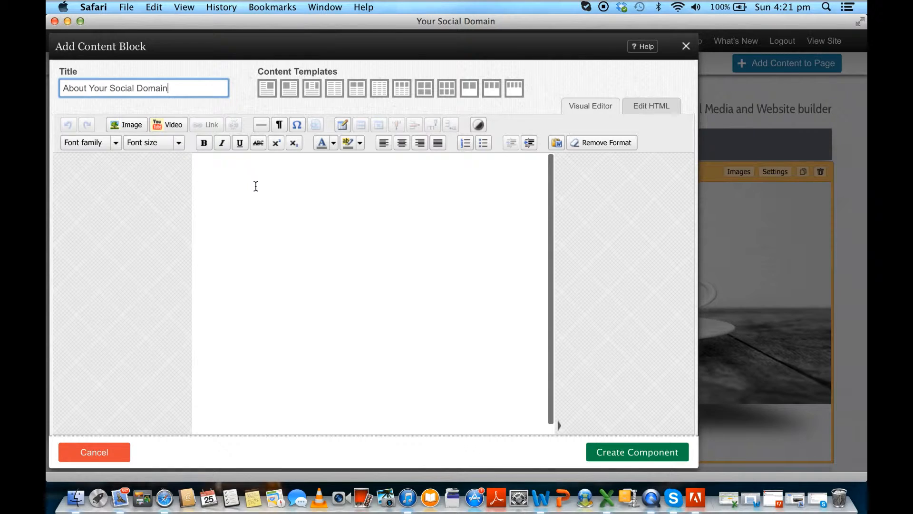
Fill the block's body with a line of random placeholder text and create the component.
click(250, 172)
text(bgerhfbrehlcberjkcnejr;cnejrncer;ncj;erncj;ernjcjenco;iewjc;ewjcli;ejio;cejioce)
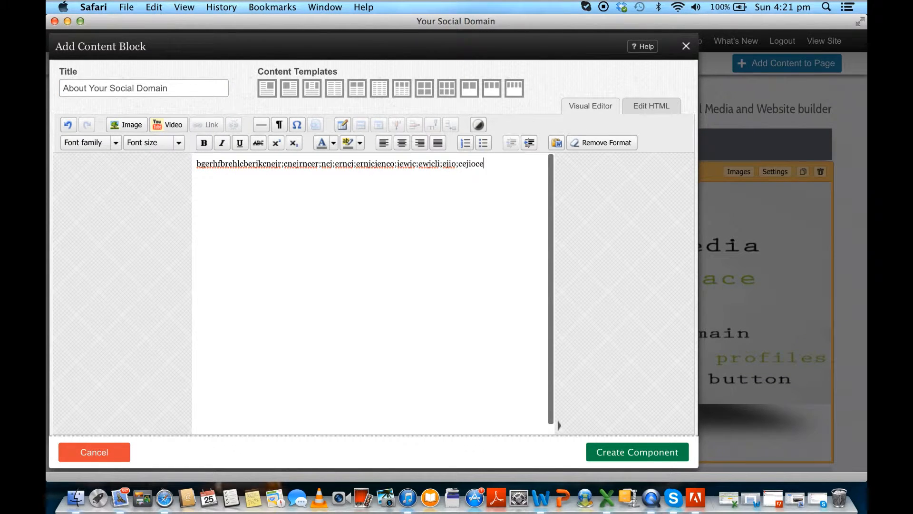
click(646, 453)
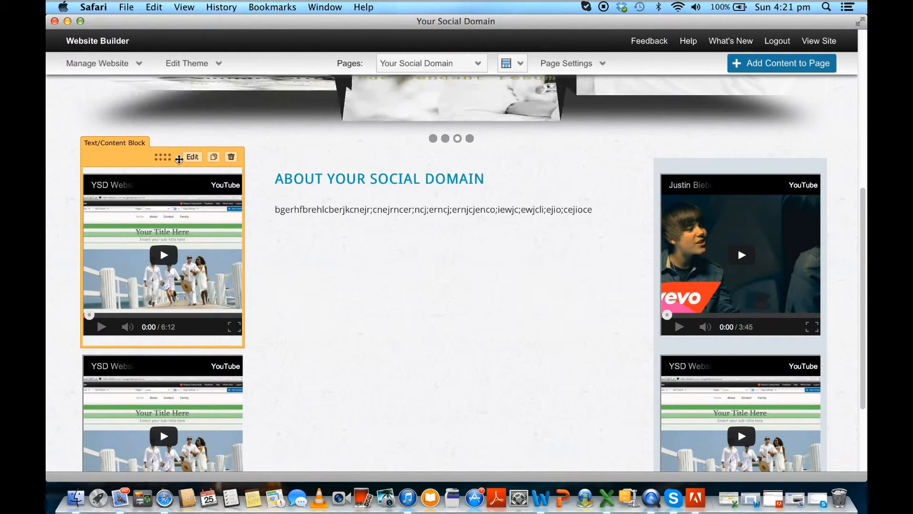
Title the upper video block in the left column "Building a 5 Min Video" and save the changes.
click(193, 157)
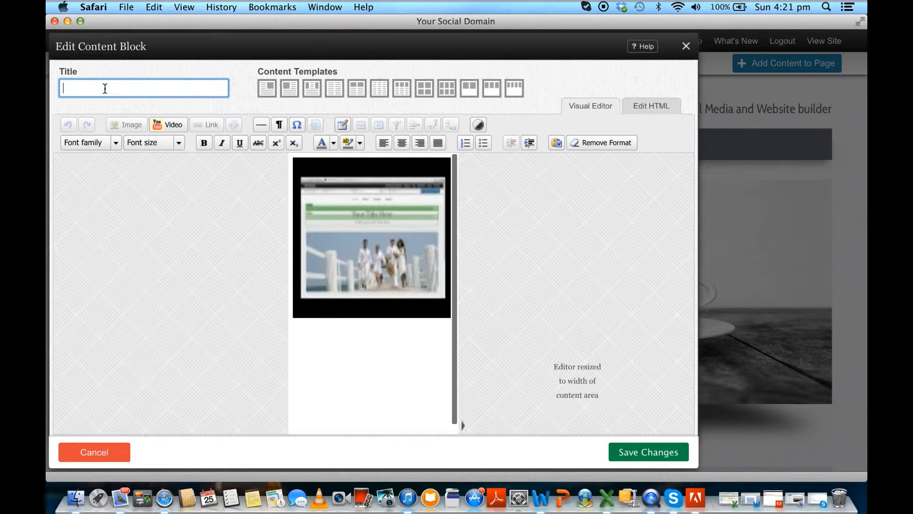
text(Building a 5 Min Video)
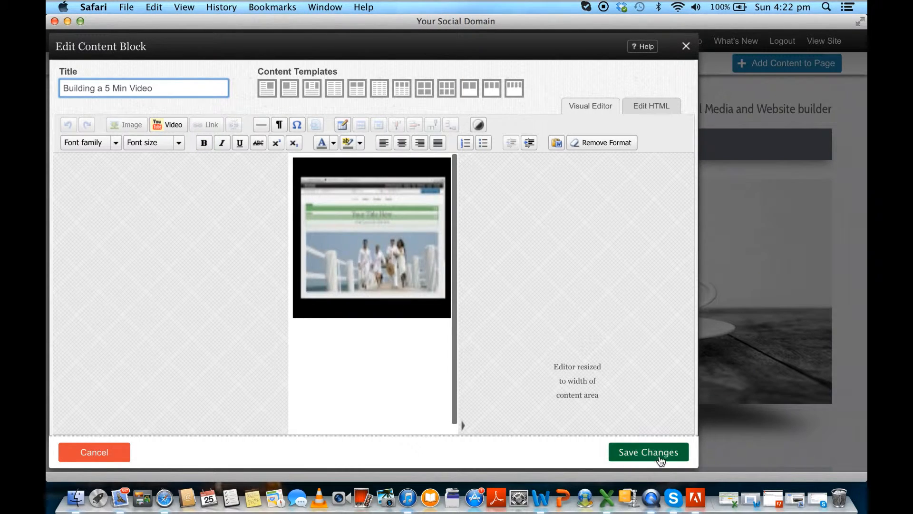
click(658, 458)
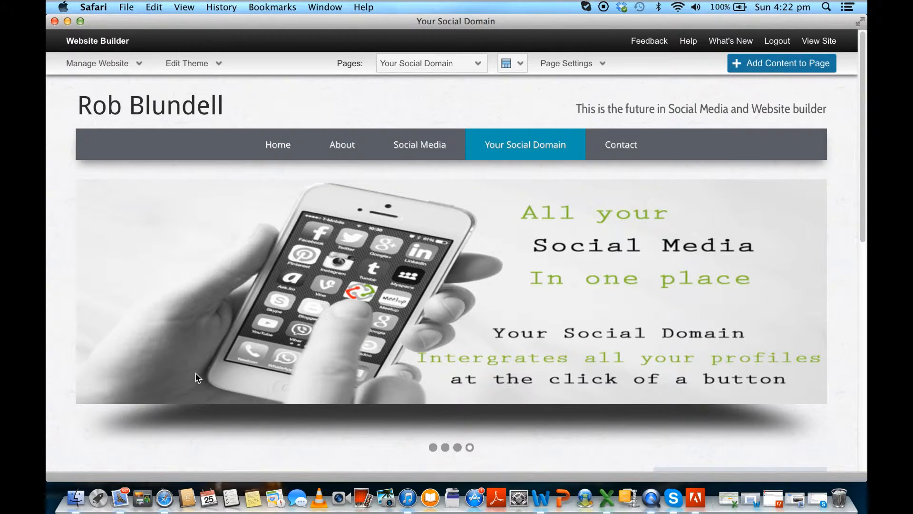
Title the music video block in the right column "Justin B" and save the changes.
scroll(195, 373, down, 5)
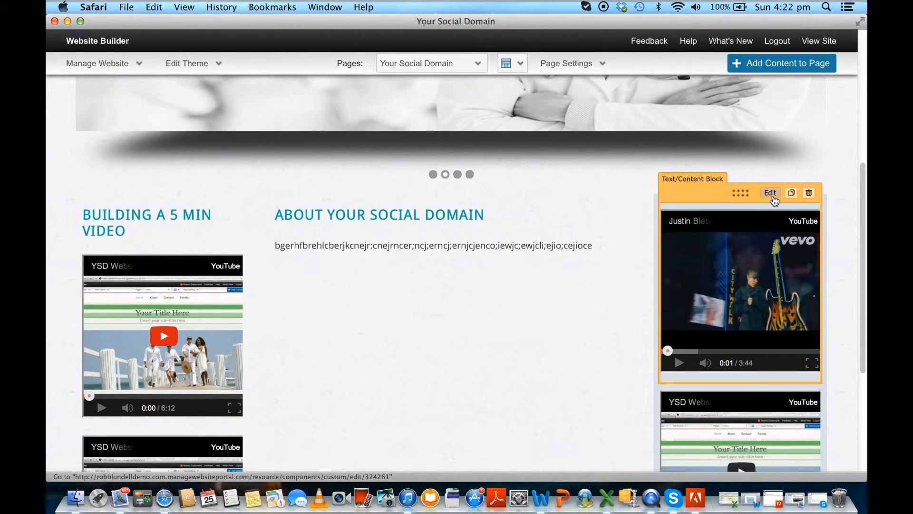
click(771, 196)
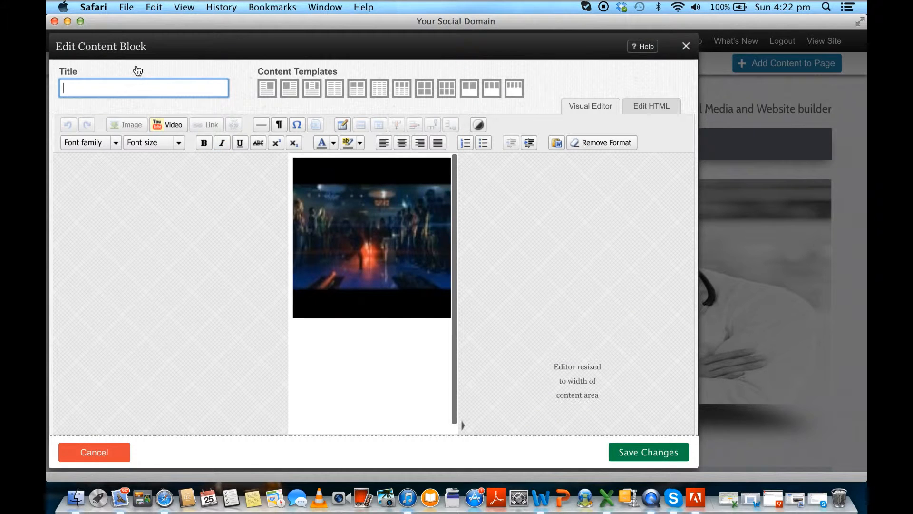
text(Justin B)
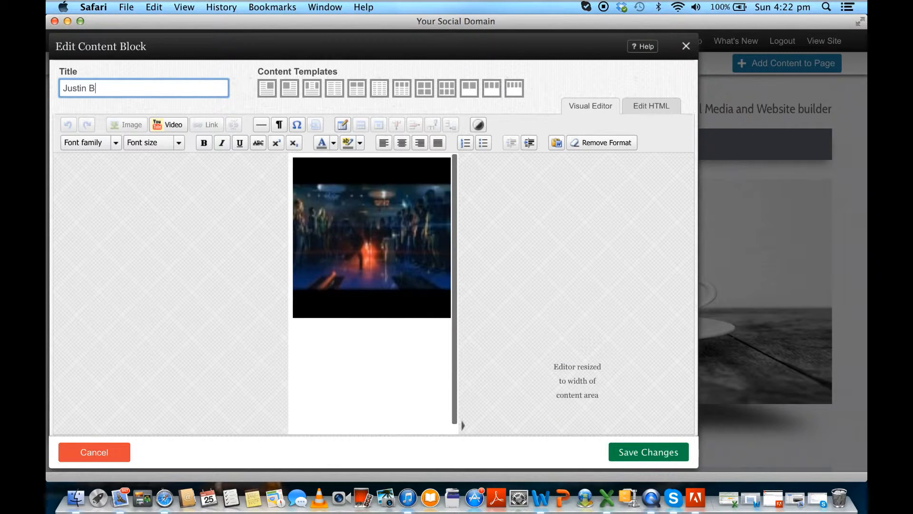
click(671, 453)
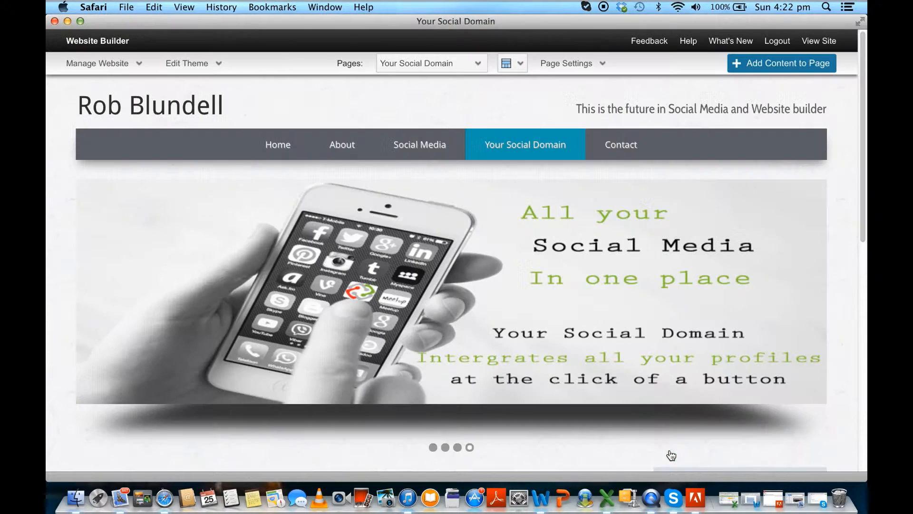
Add a JavaScript or HTML Code block to the Your Social Domain page.
scroll(664, 449, down, 5)
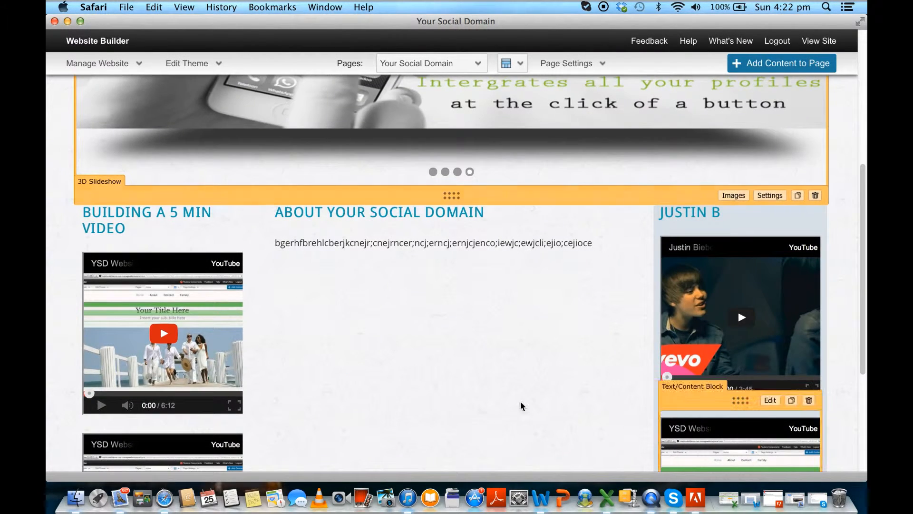
scroll(520, 400, down, 3)
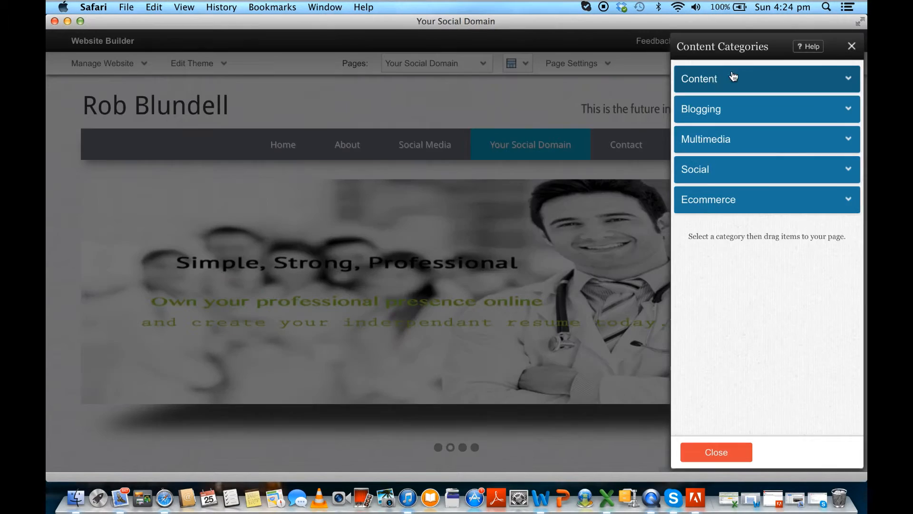
click(732, 77)
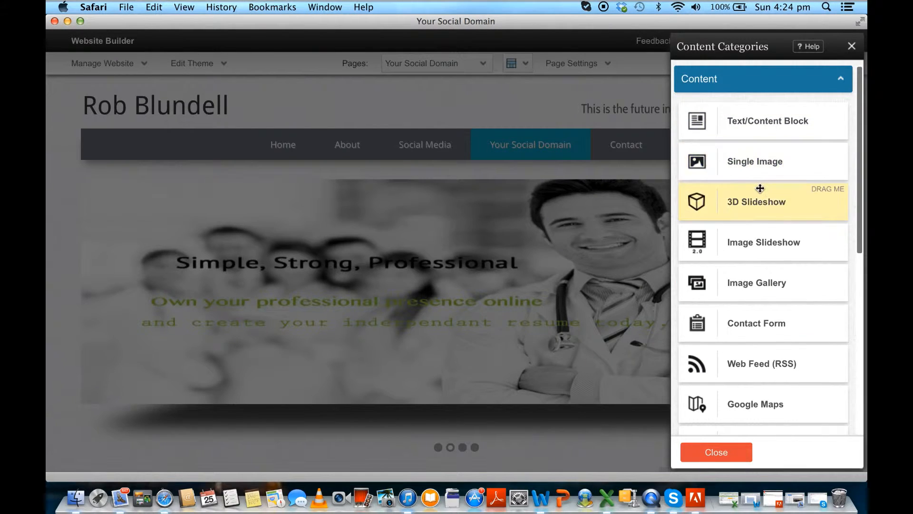
scroll(758, 255, down, 8)
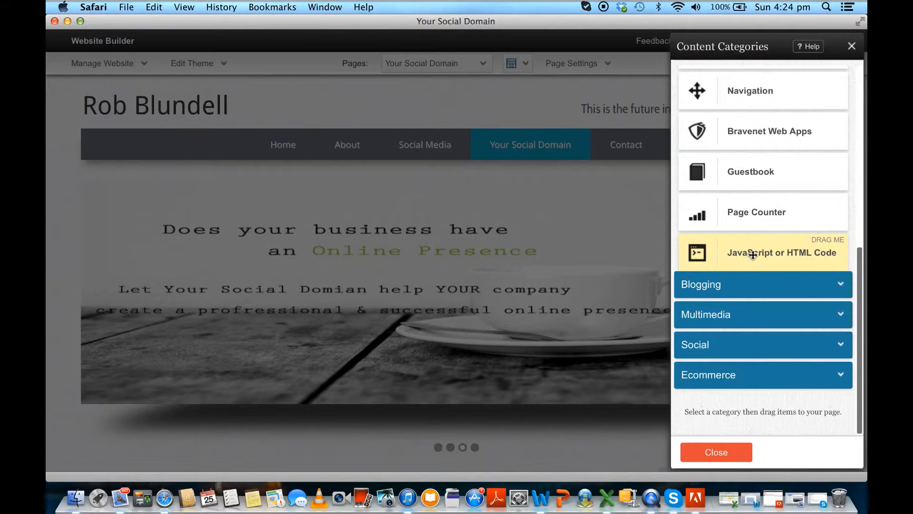
drag(696, 256, 702, 317)
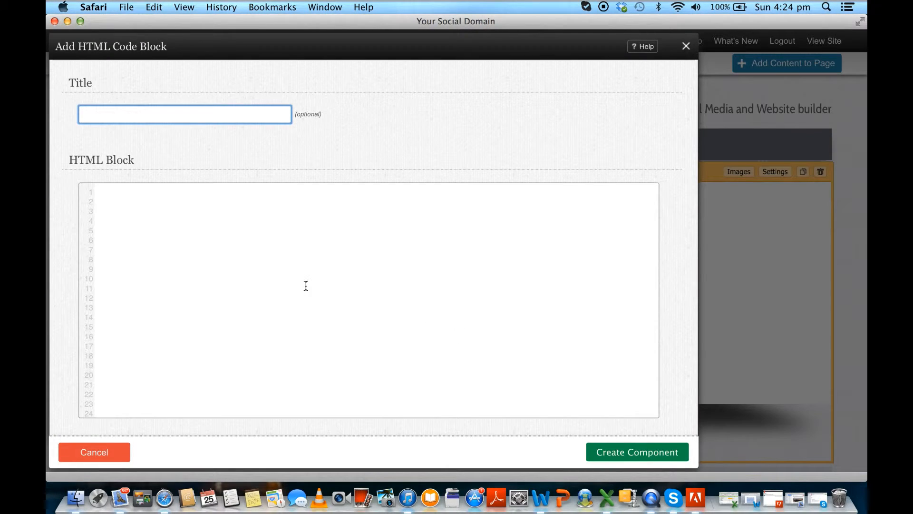
Enter the code "<br><br>" as the HTML block's content, leave its title empty, and create the component.
click(107, 195)
text(<)
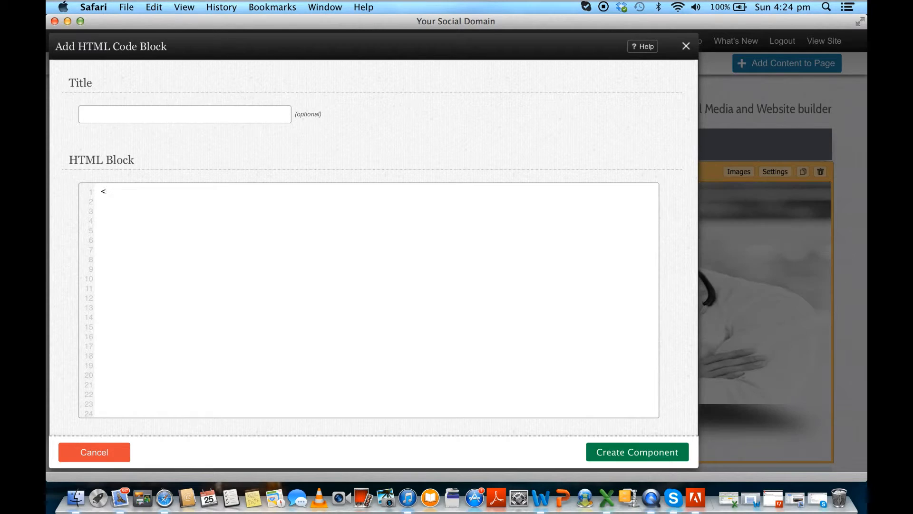
text(b)
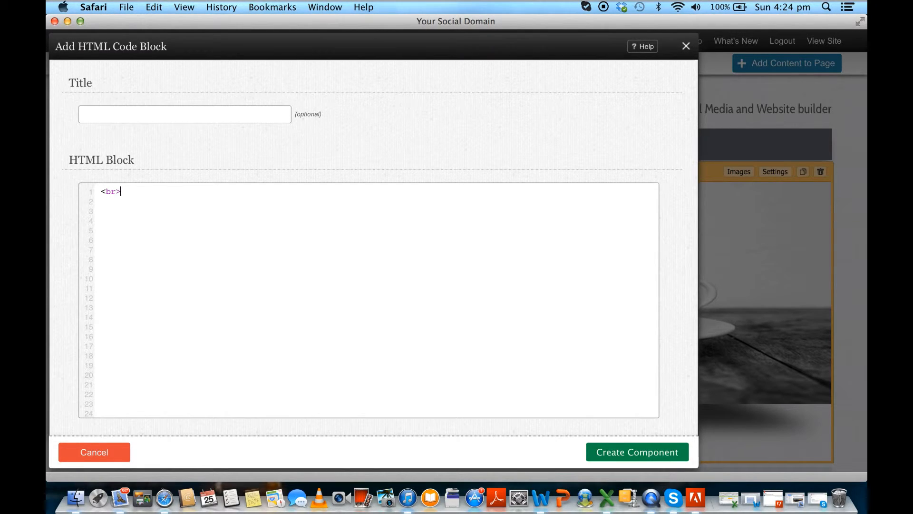
text(r><br>)
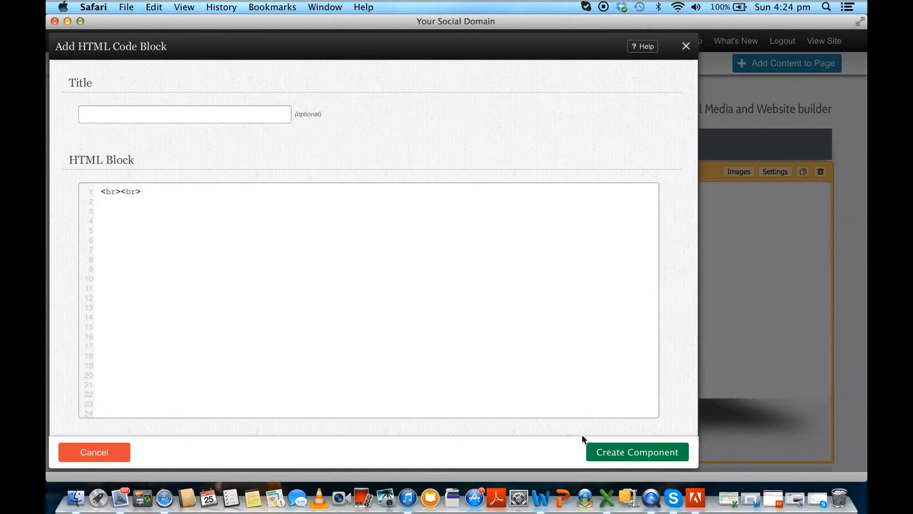
click(638, 453)
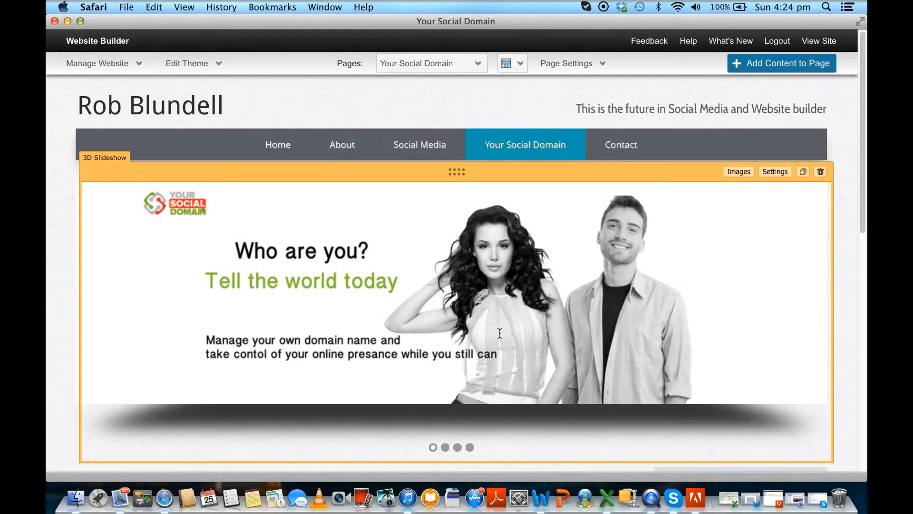
scroll(500, 338, down, 5)
scroll(504, 267, up, 2)
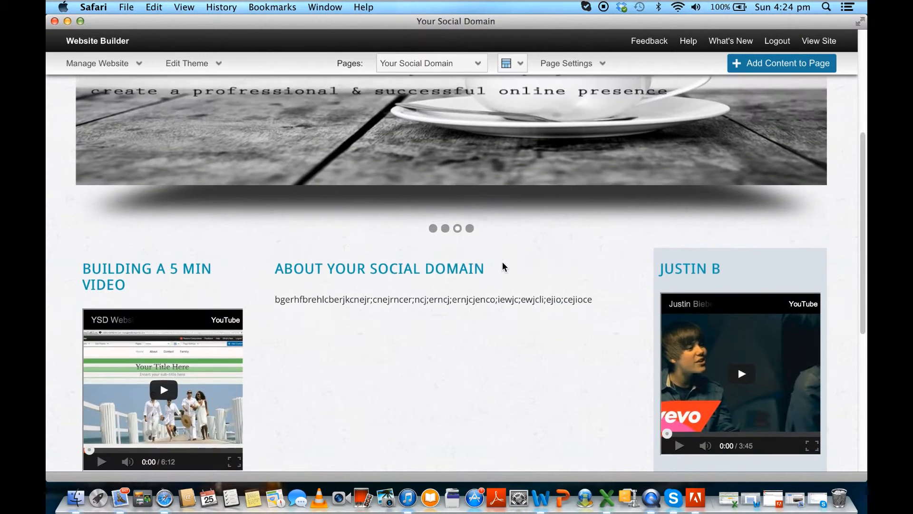
scroll(504, 267, up, 5)
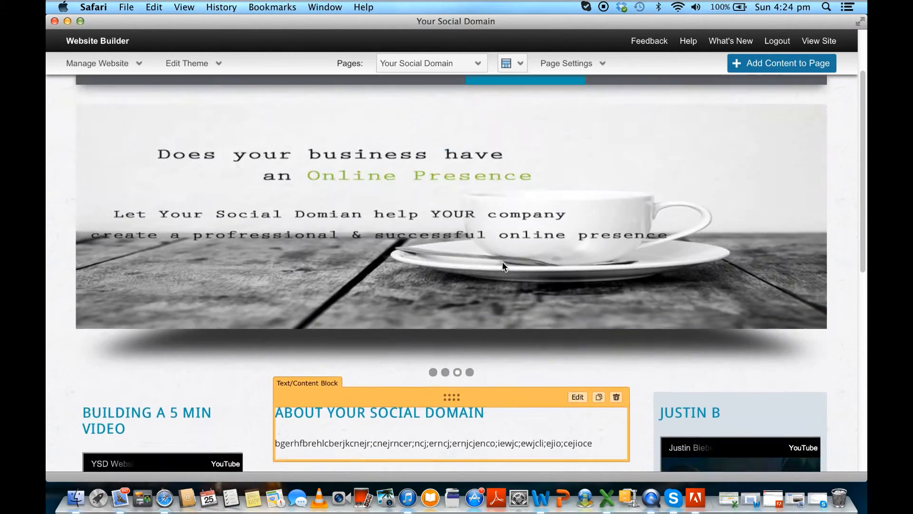
scroll(504, 266, down, 8)
scroll(504, 267, up, 8)
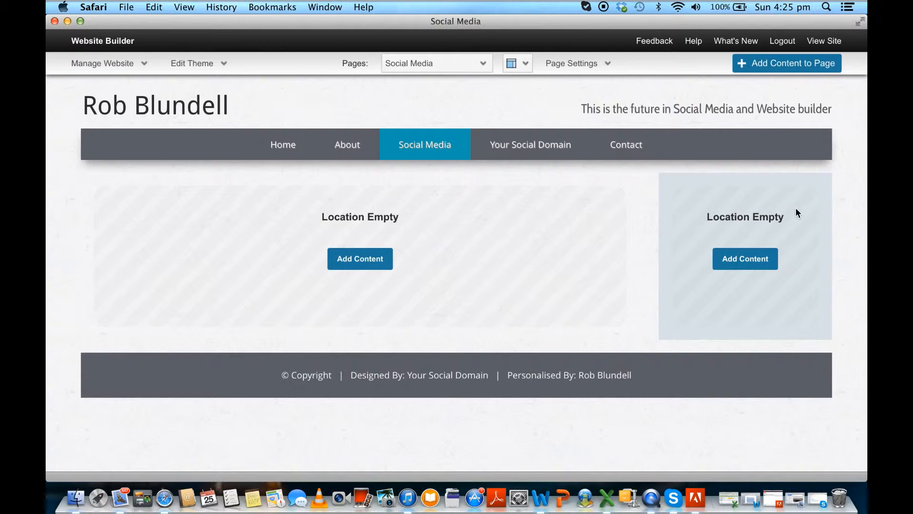
Give the Social Media page the layout with a full-width row above three columns and add a 3D Slideshow to that row.
click(524, 64)
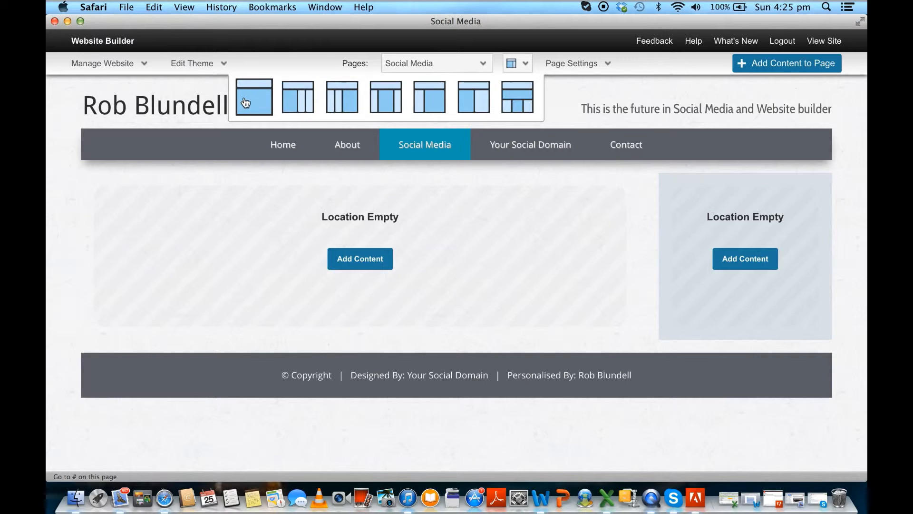
click(520, 100)
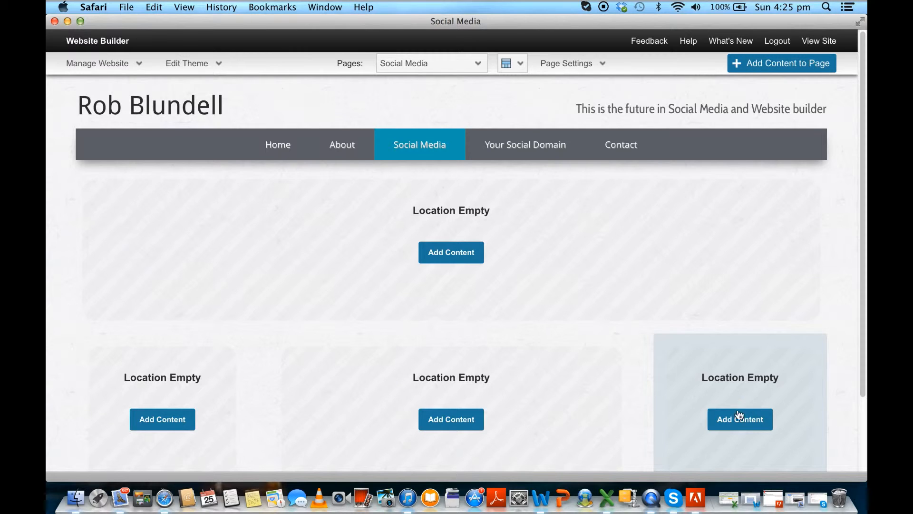
click(459, 256)
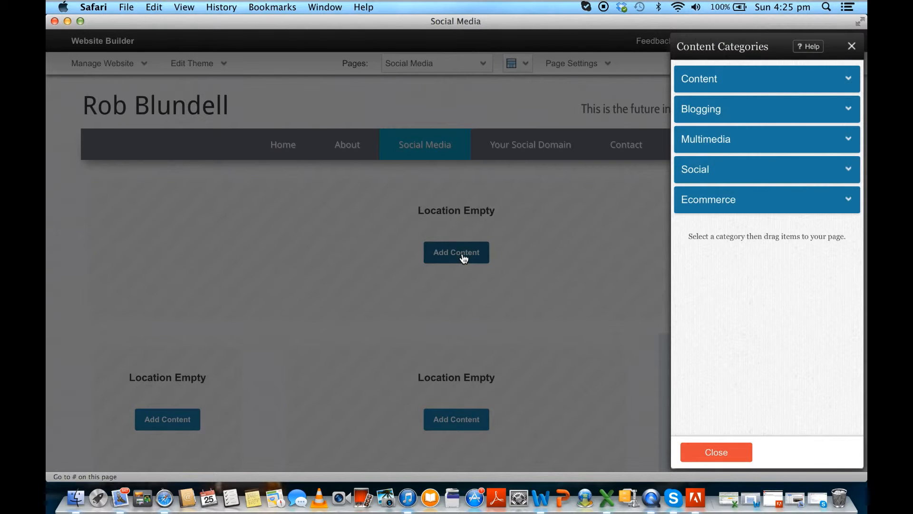
click(712, 139)
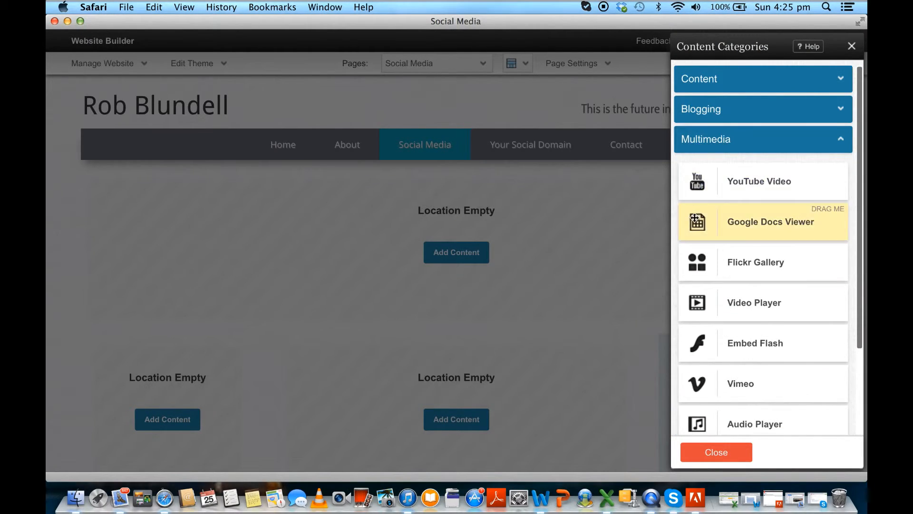
click(694, 80)
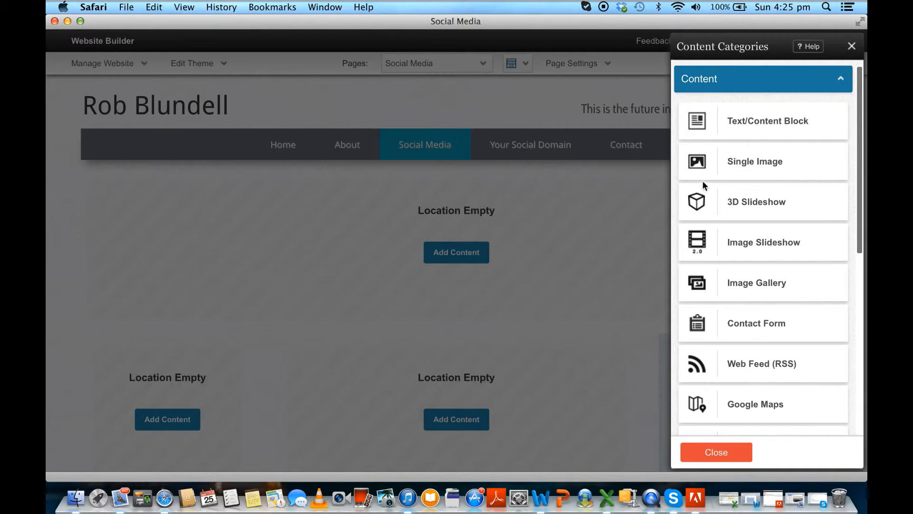
drag(682, 198, 438, 201)
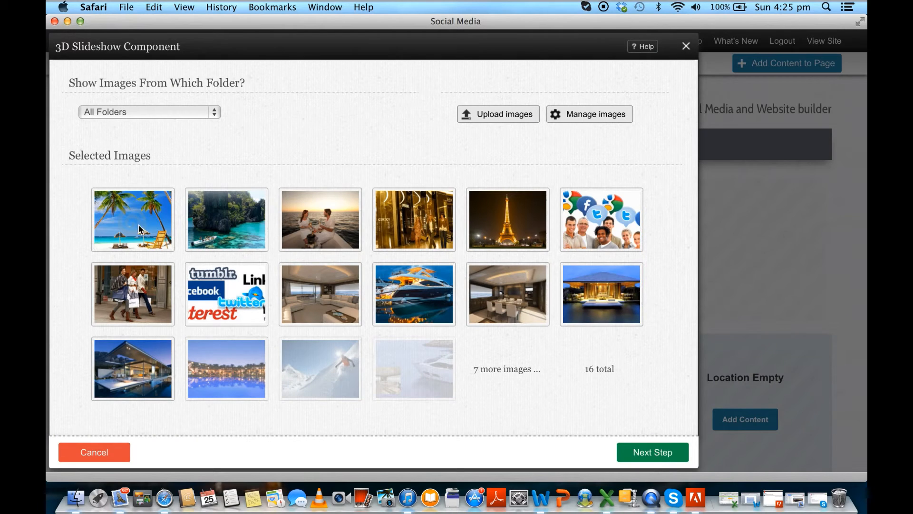
Use the Social Media Slider folder for the slideshow and move SM-Icons.jpg and People-with-SM-icons.jpg into it from the Unsorted folder.
click(211, 118)
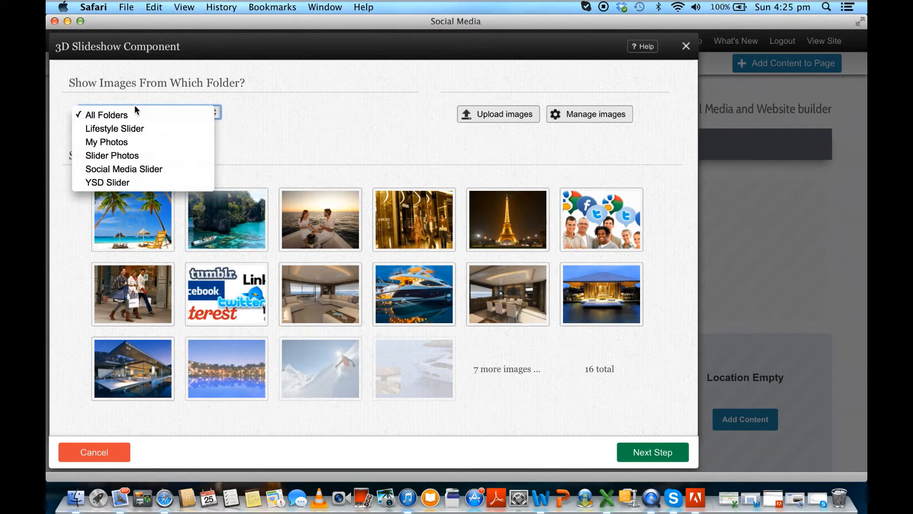
click(119, 169)
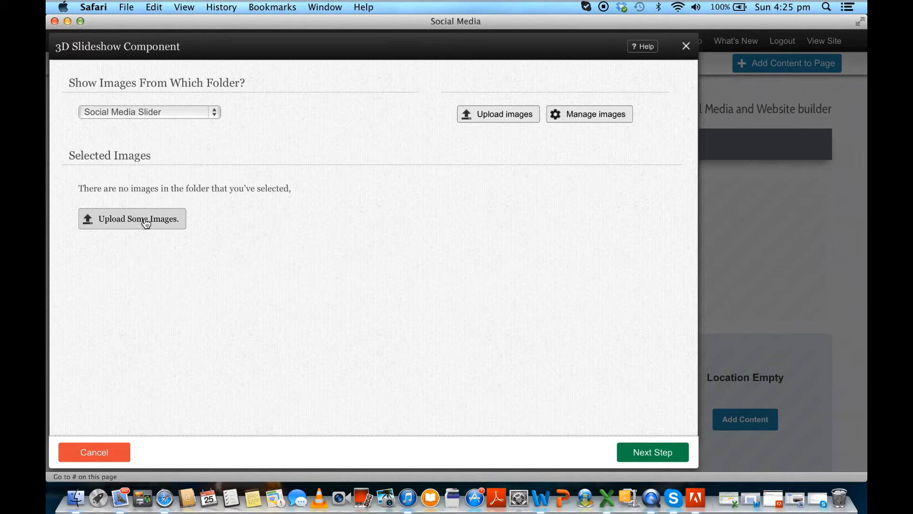
click(605, 119)
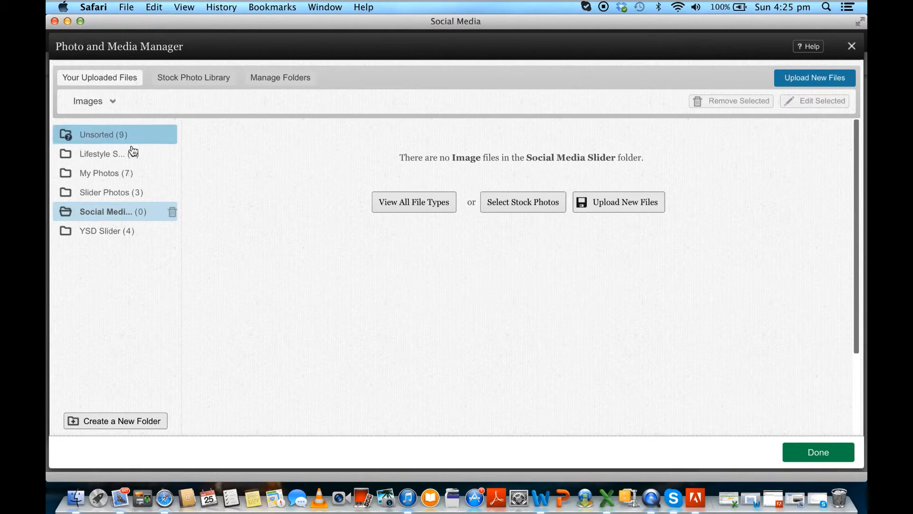
click(90, 136)
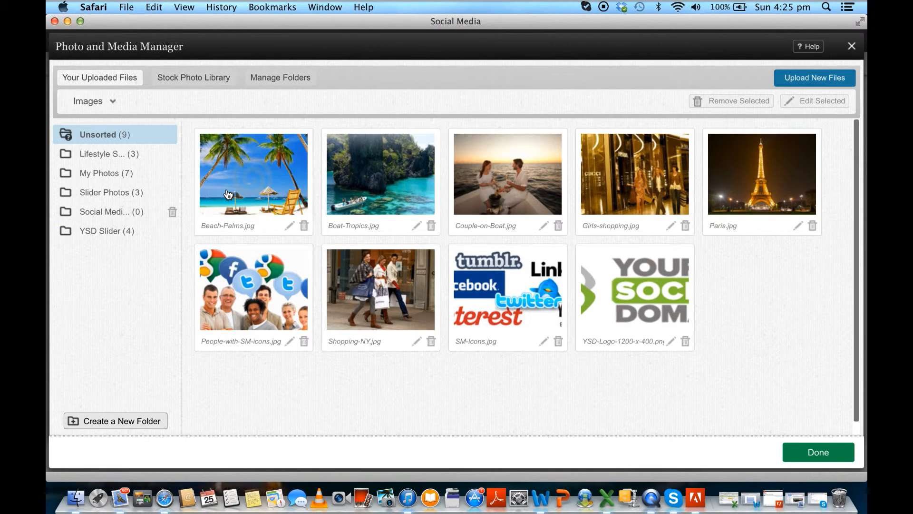
drag(491, 296, 97, 211)
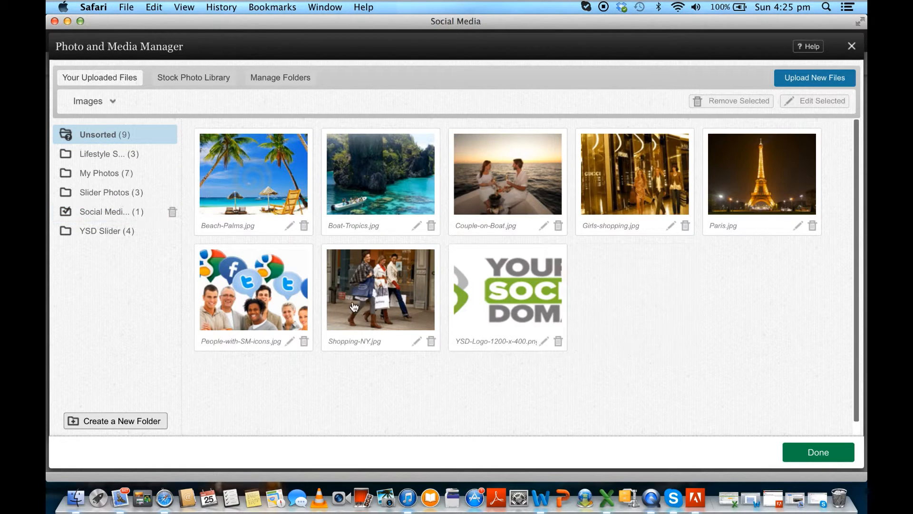
drag(262, 291, 126, 210)
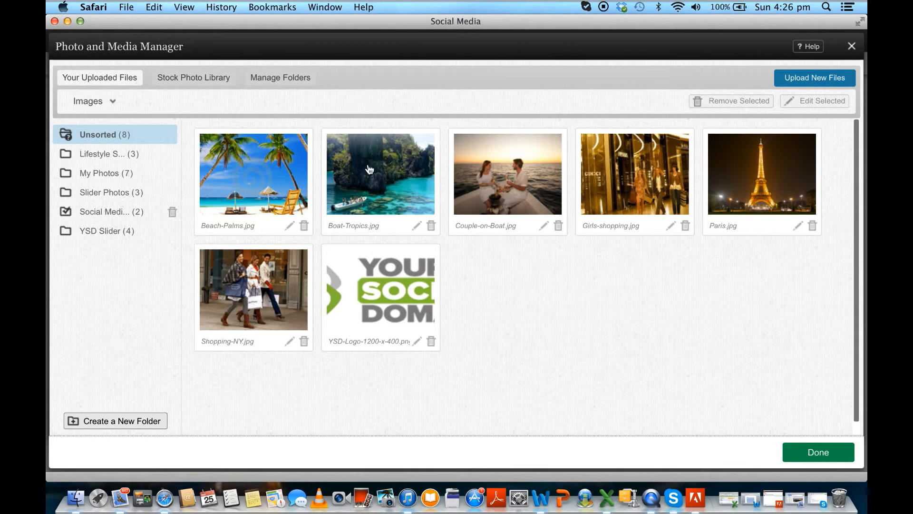
click(815, 451)
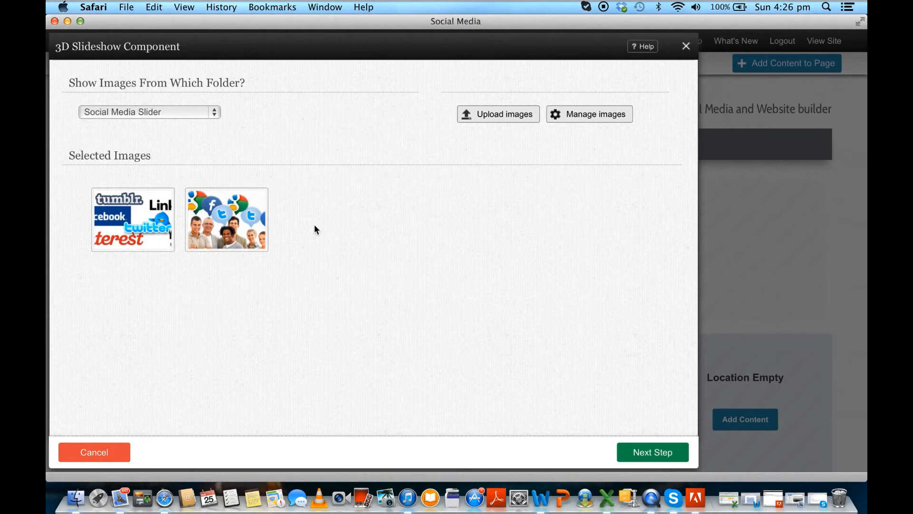
Set the slideshow's height to 350 and create the component.
click(650, 455)
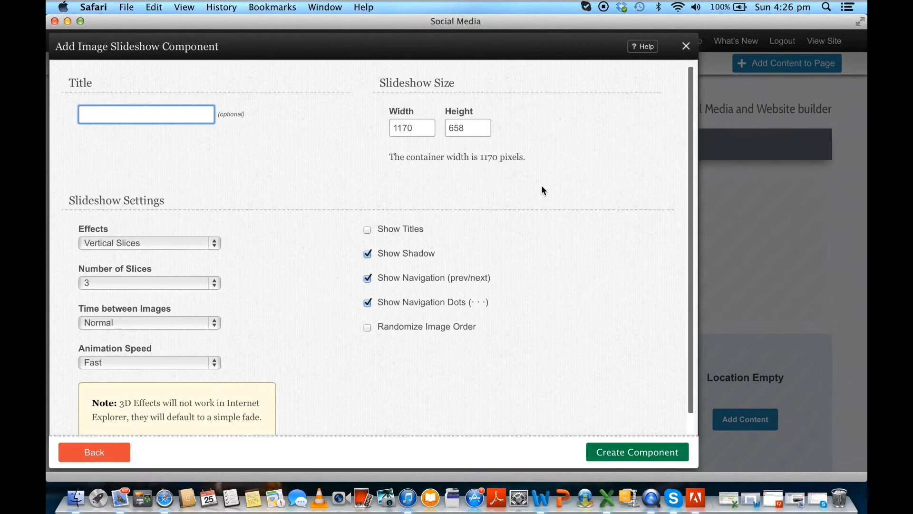
double_click(469, 124)
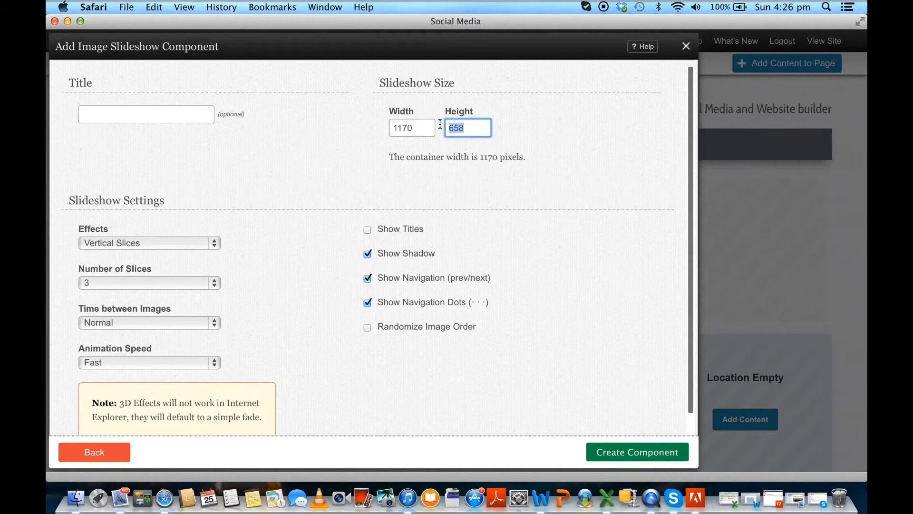
text(350)
click(653, 453)
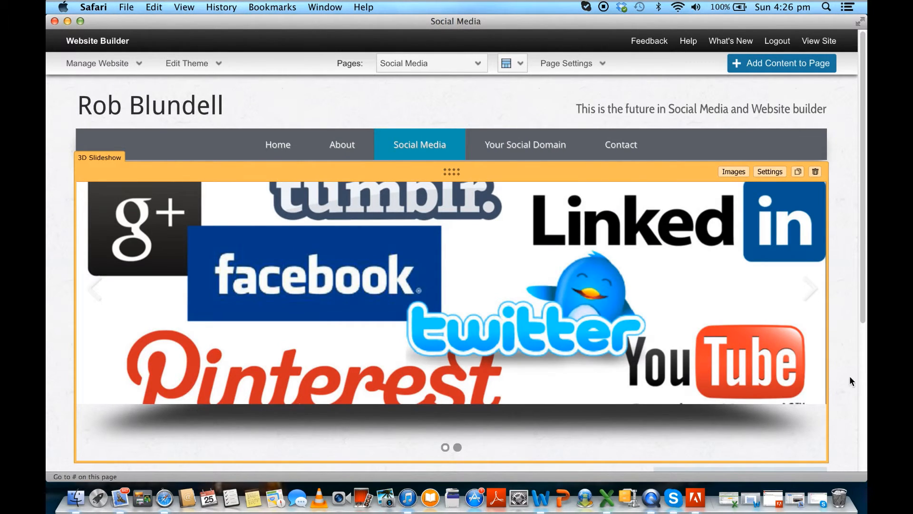
Add a Twitter Timeline to the left column of the Social Media page and authorize the Twitter account connection.
scroll(855, 375, down, 5)
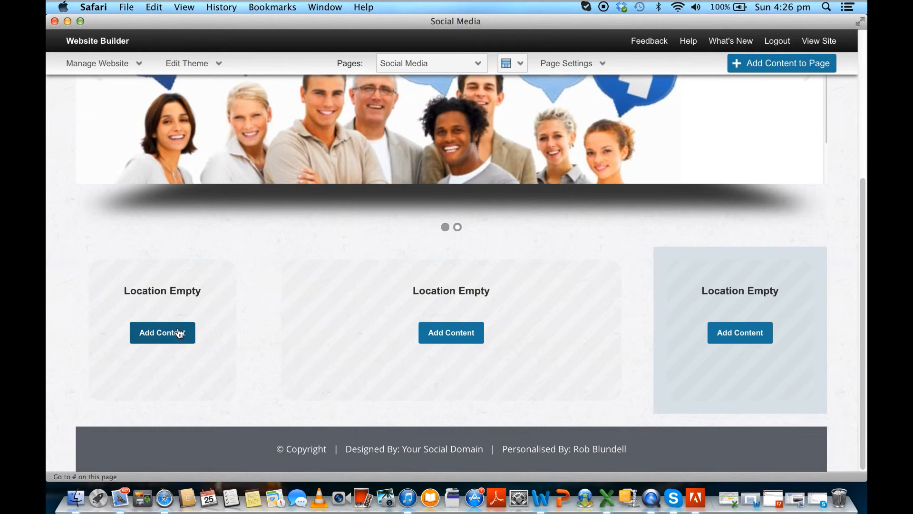
click(174, 334)
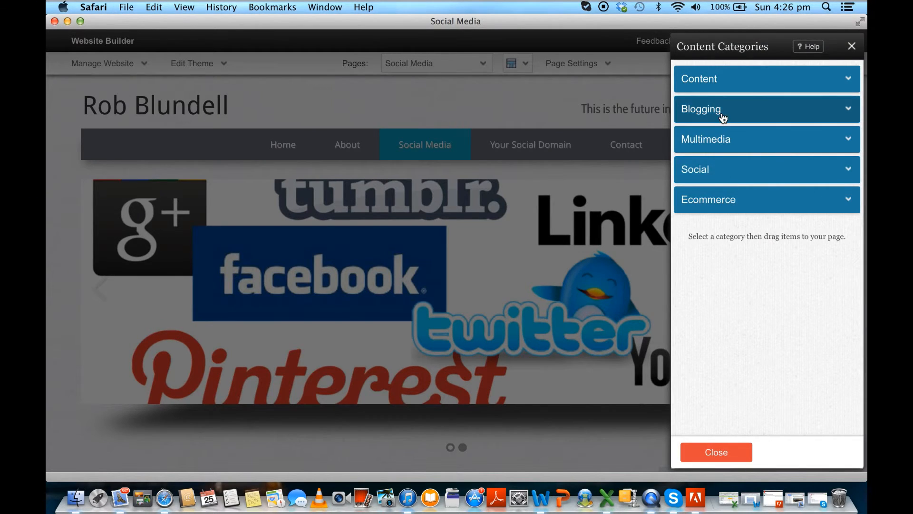
click(714, 169)
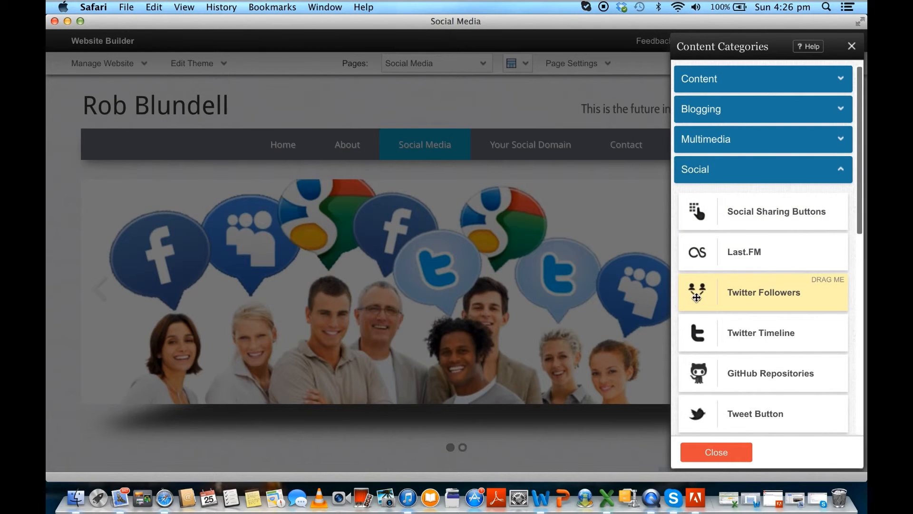
drag(701, 336, 117, 365)
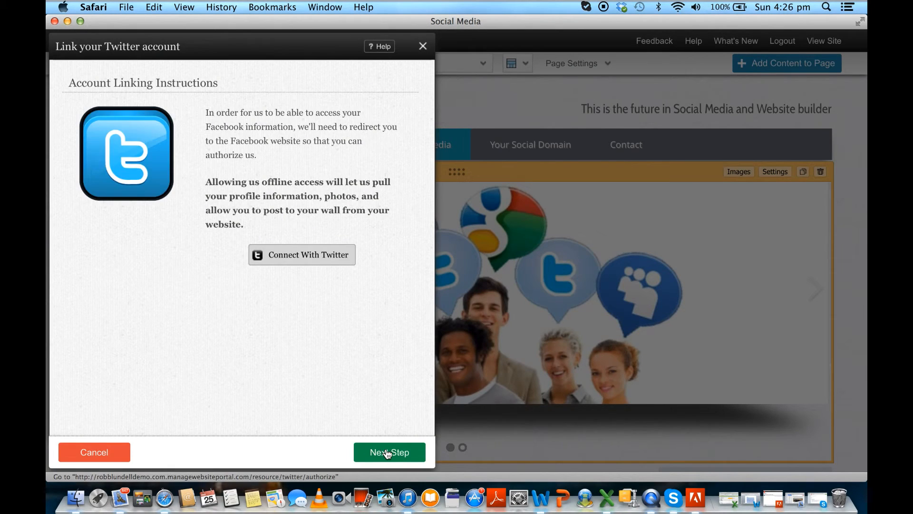
click(389, 452)
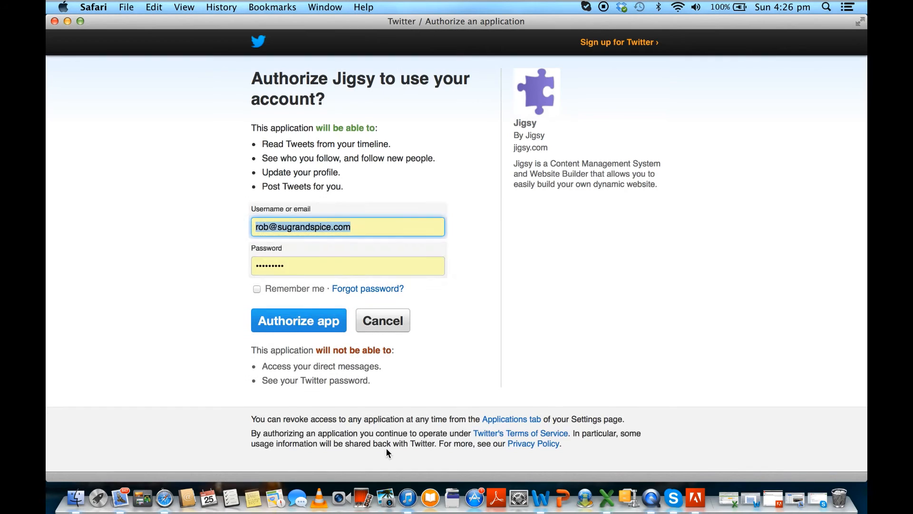
click(311, 299)
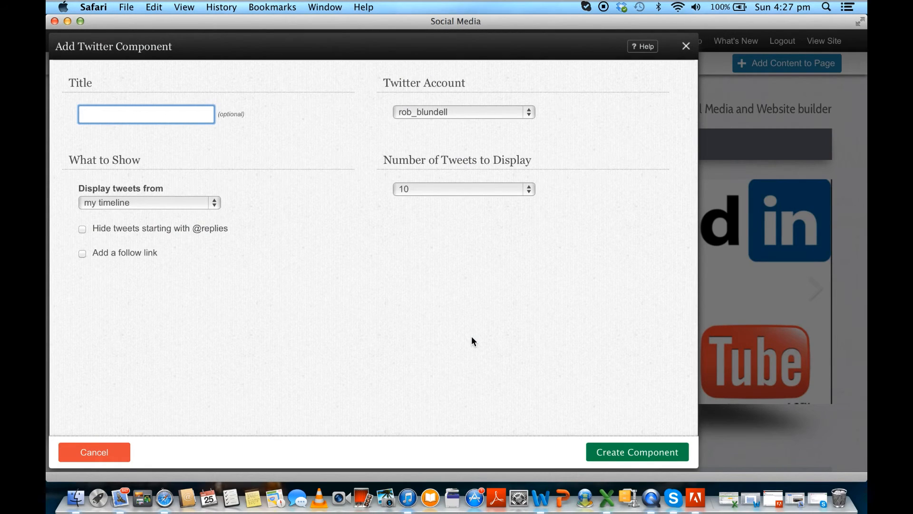
Title the Twitter component "Mt Twiter" and create it.
text(t Twite)
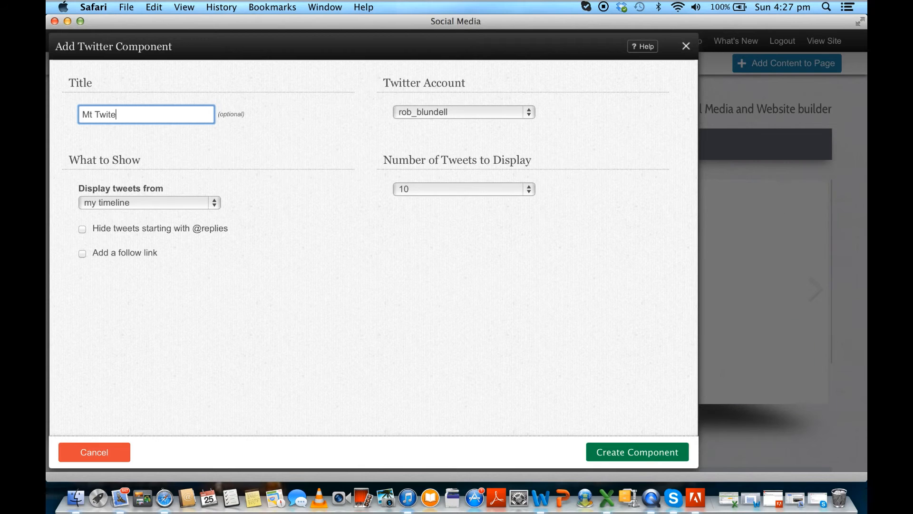
text(r)
click(658, 452)
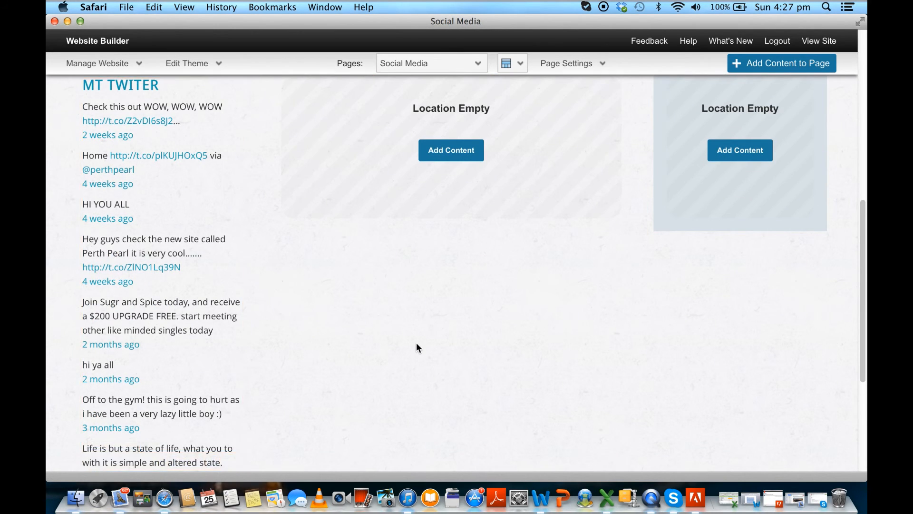
Go to the website's Home page.
scroll(416, 347, down, 5)
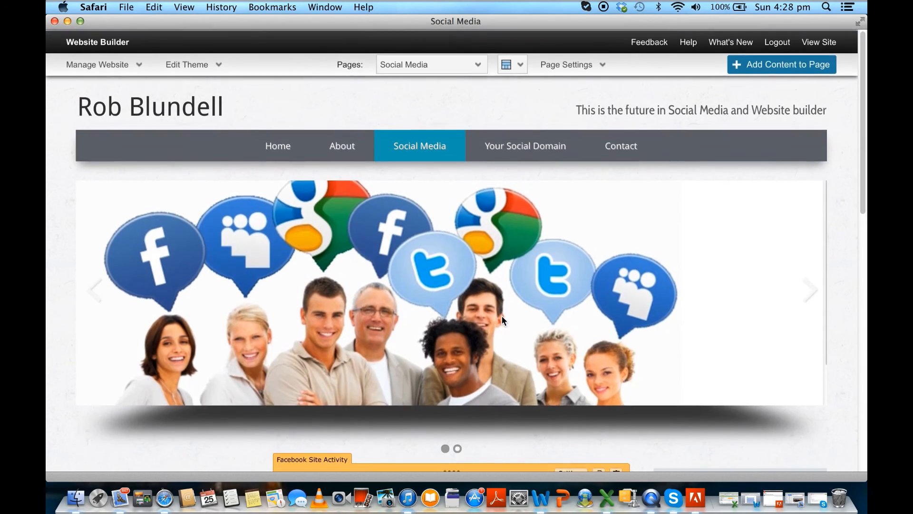
click(276, 146)
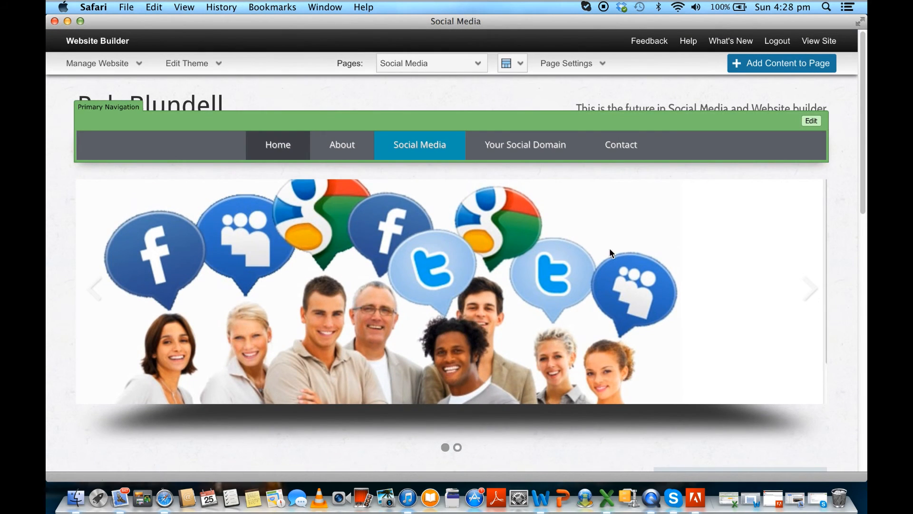